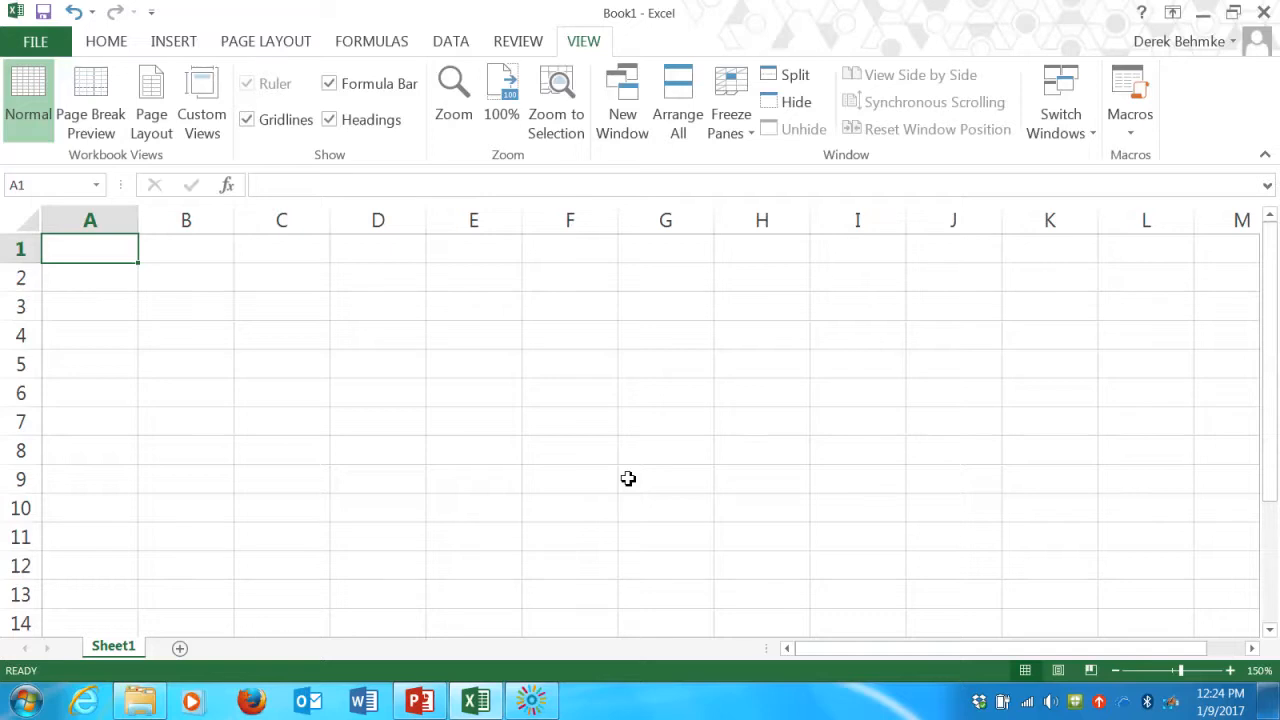
Enter the heading "Volume (mL)" in cell A1 and widen column A to fit it.
type("Vlum")
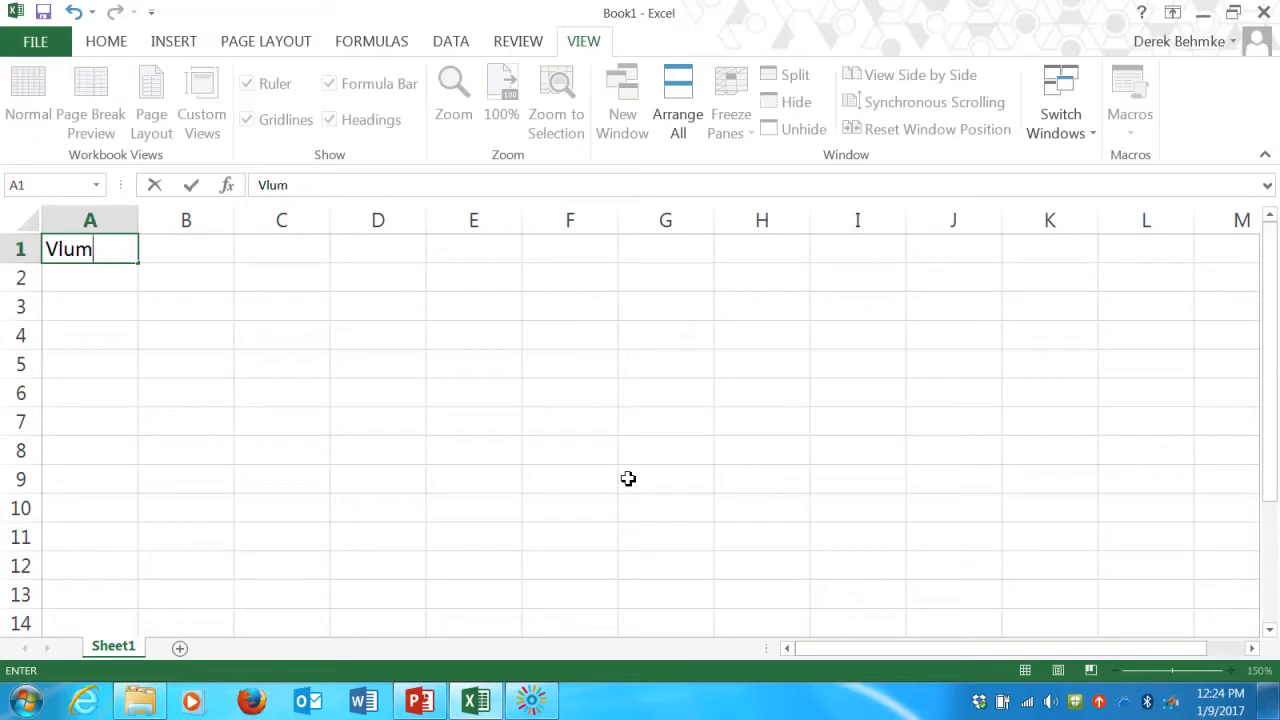
key("BackSpace")
key("BackSpace")
type("o")
key("BackSpace")
key("BackSpace")
type("olume (mL")
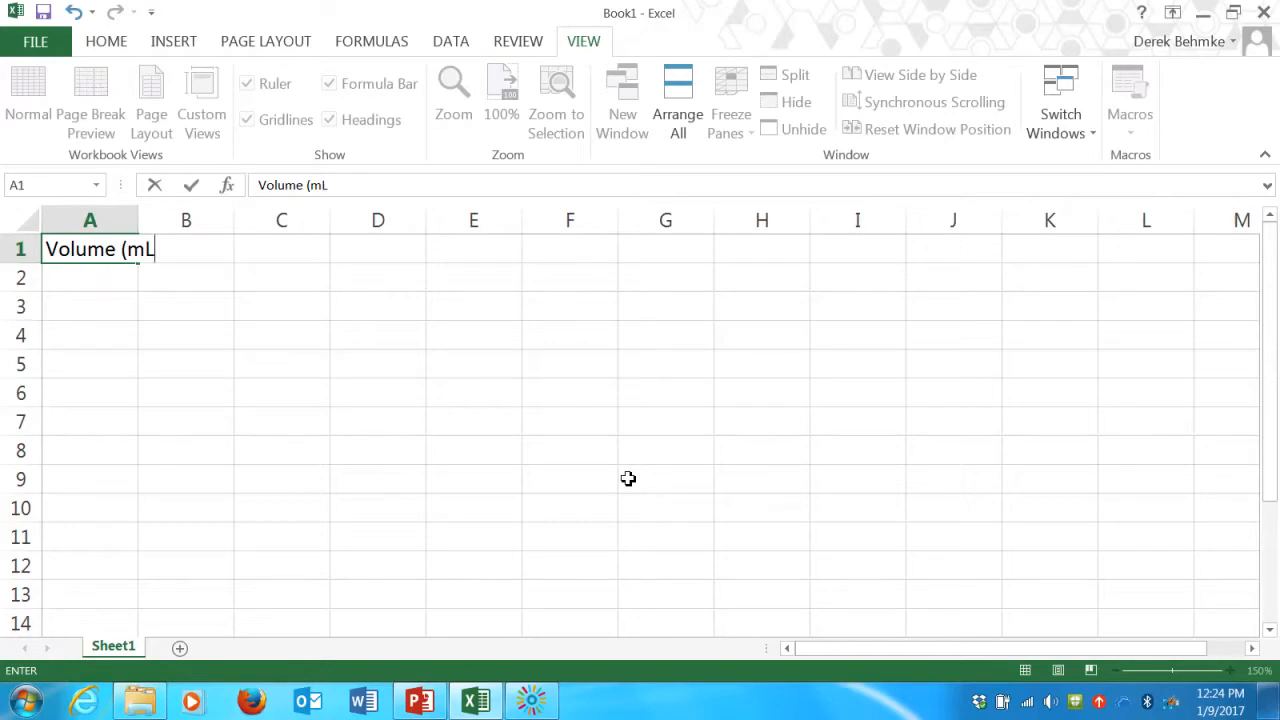
type(")")
key("Return")
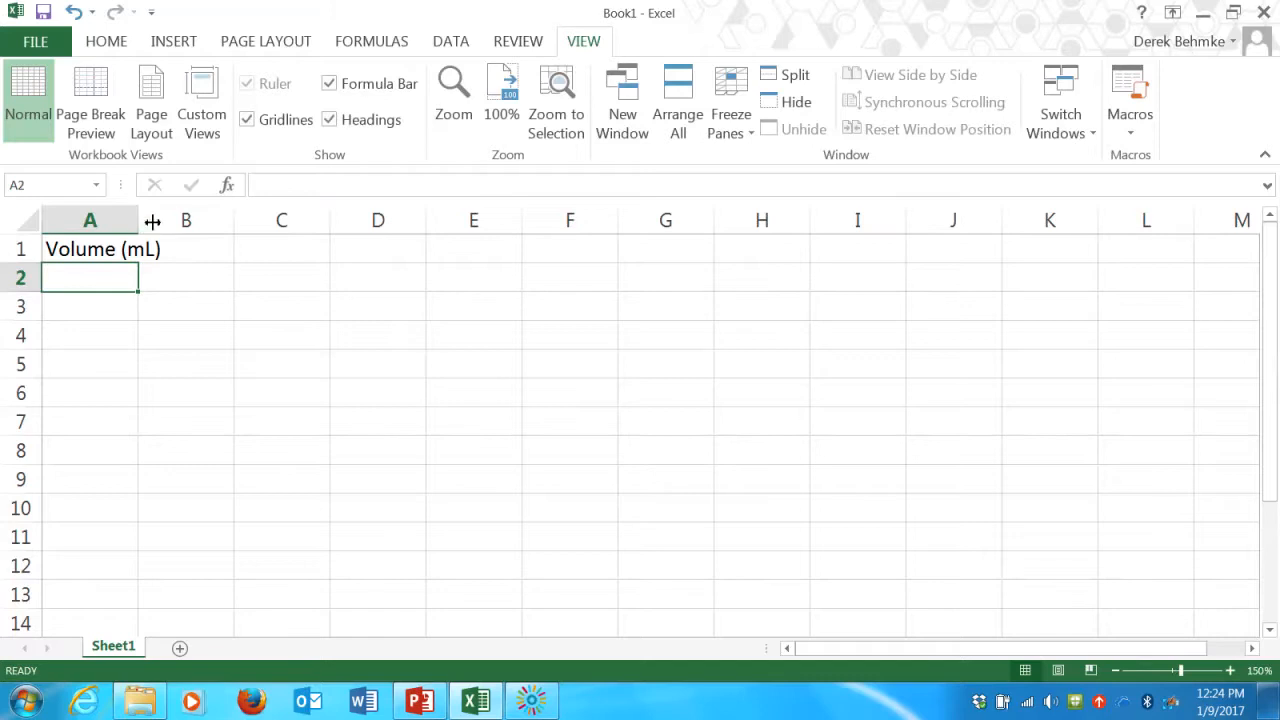
left_click_drag(140, 221, 171, 220)
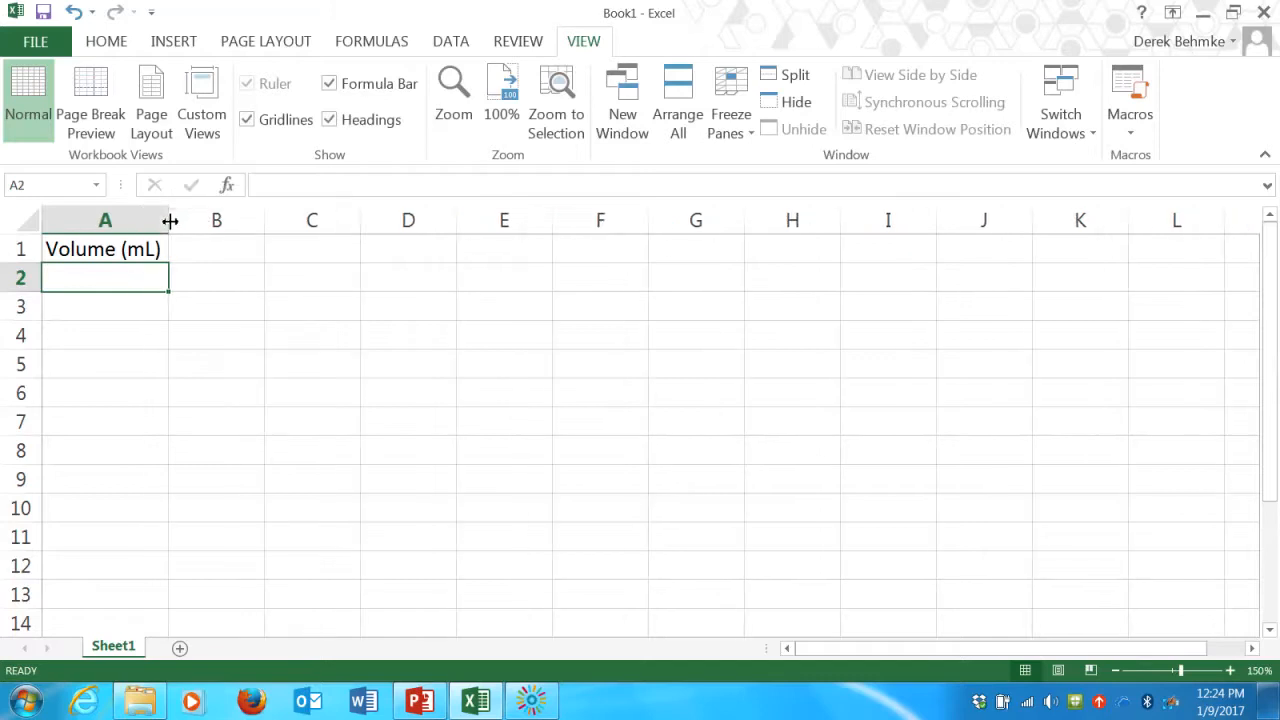
Enter the heading "Mass (g)" in cell B1.
left_click(214, 251)
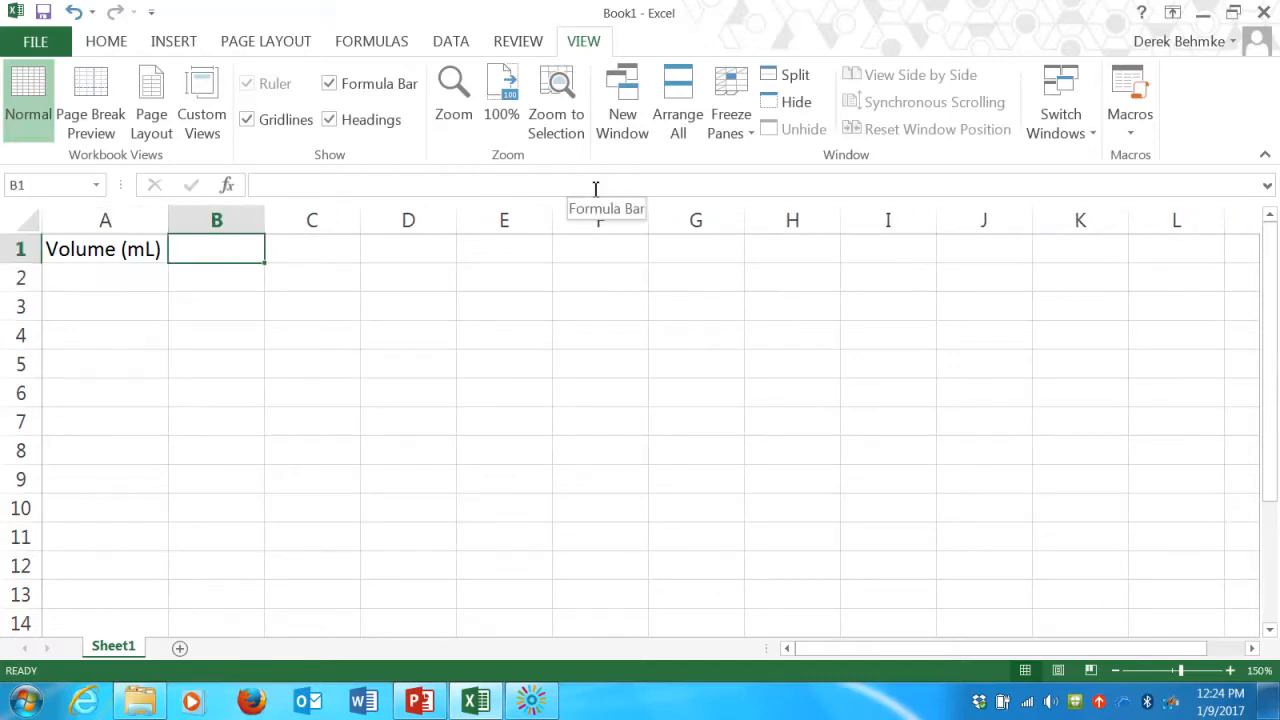
type("Mass ")
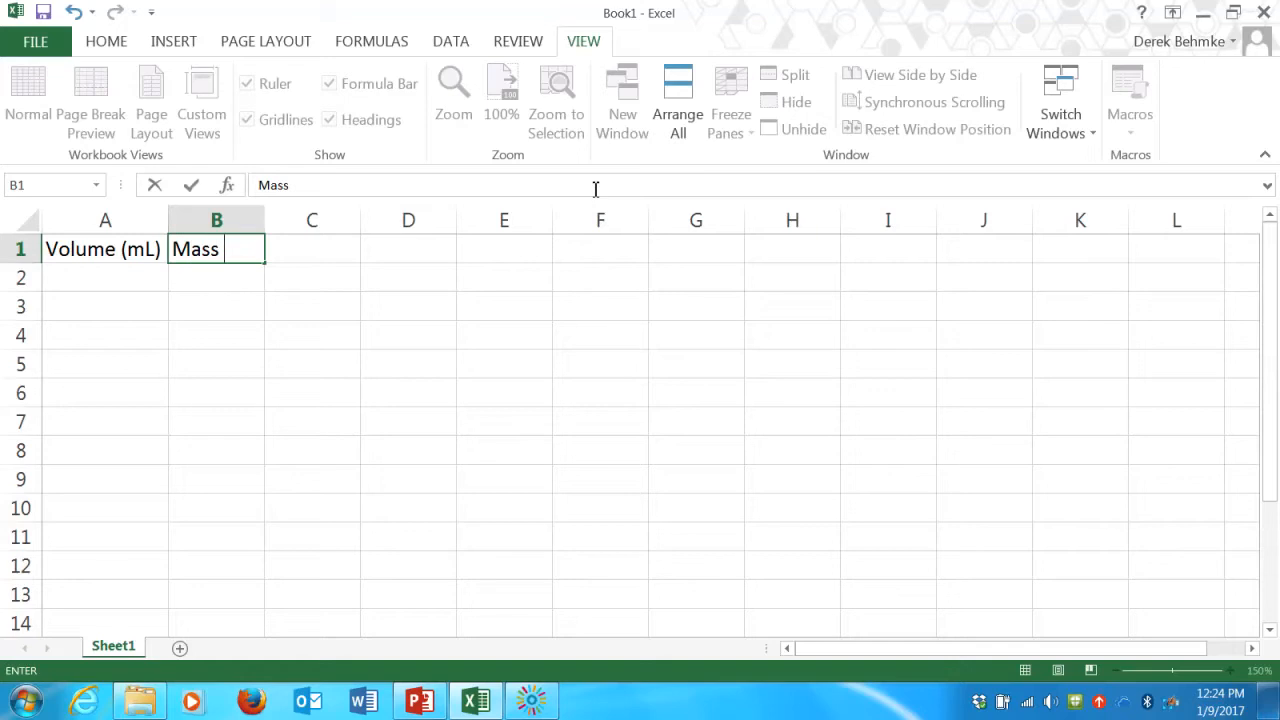
type("(g)")
key("Return")
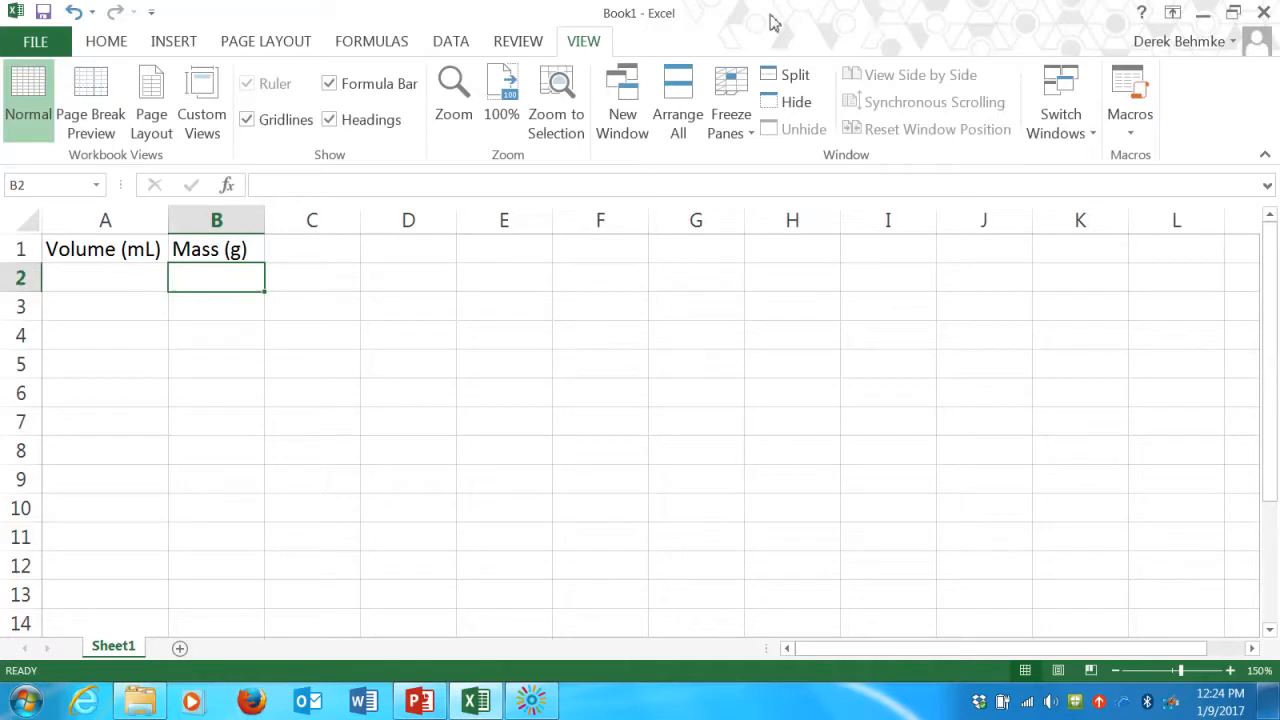
Switch to the PowerPoint presentation and copy the mass and volume values of all three trials from Table 1.
left_click(140, 290)
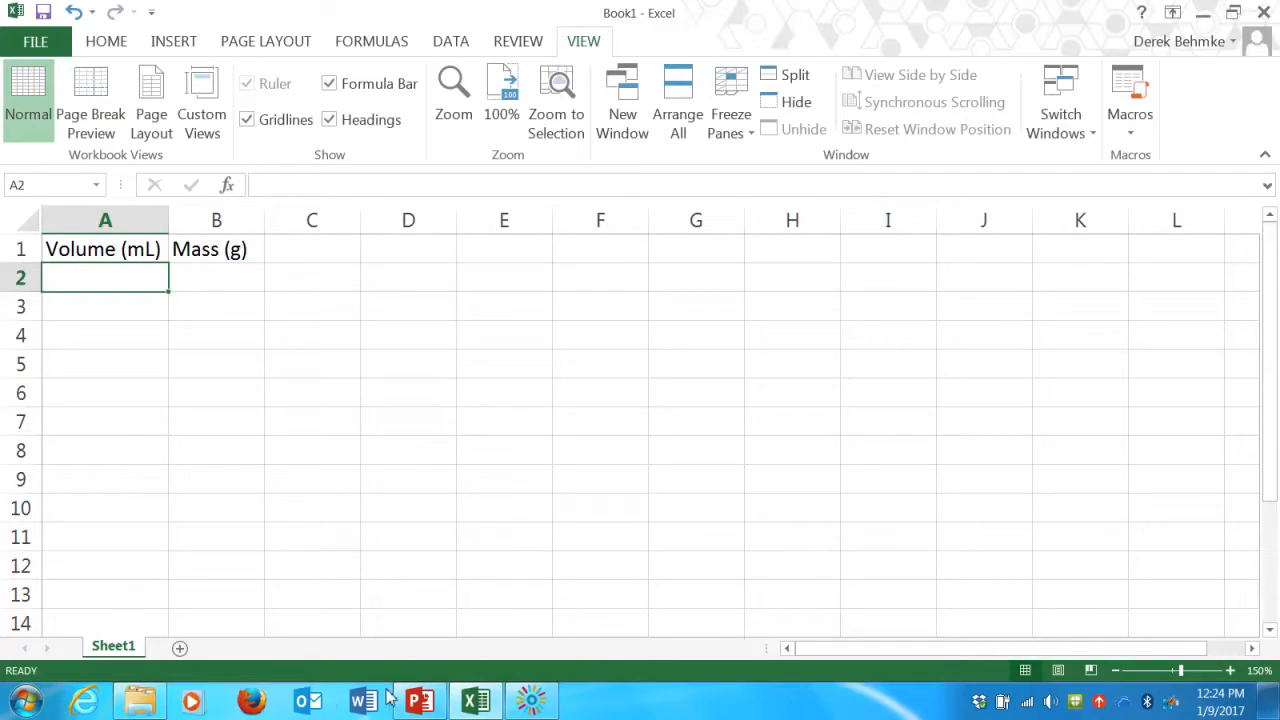
left_click(419, 701)
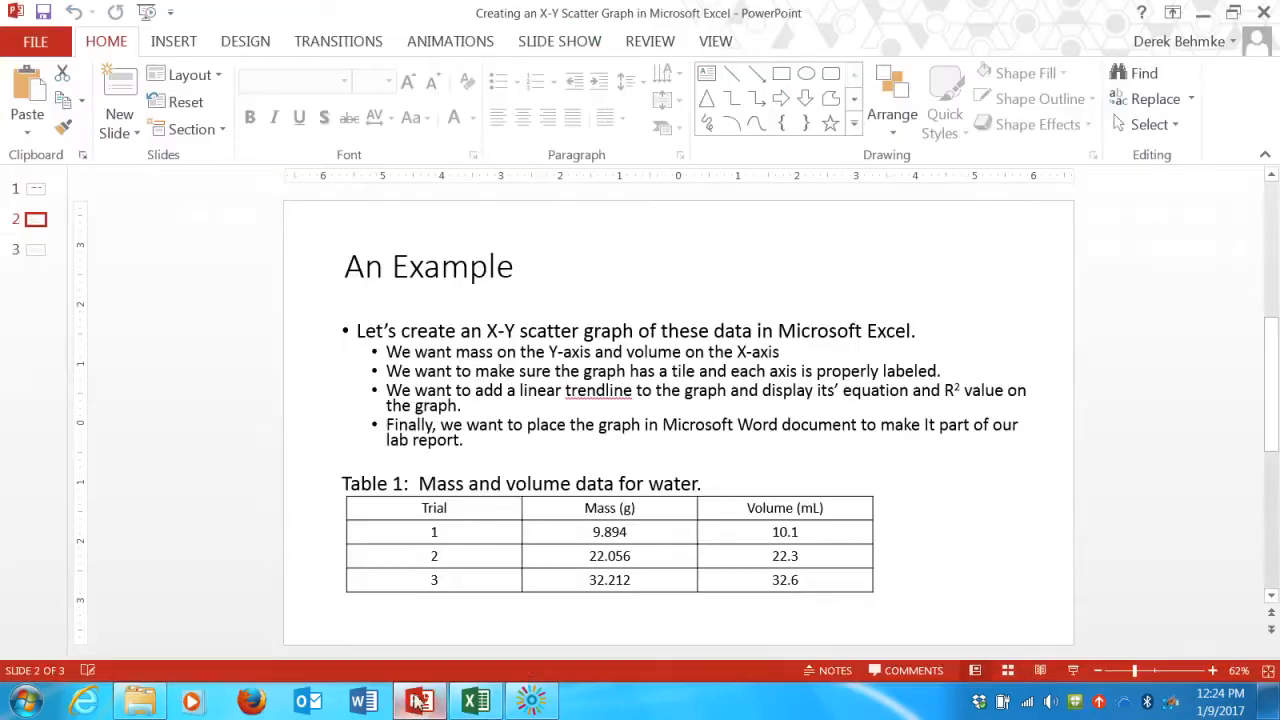
left_click(590, 532)
left_click_drag(590, 532, 766, 577)
right_click(754, 570)
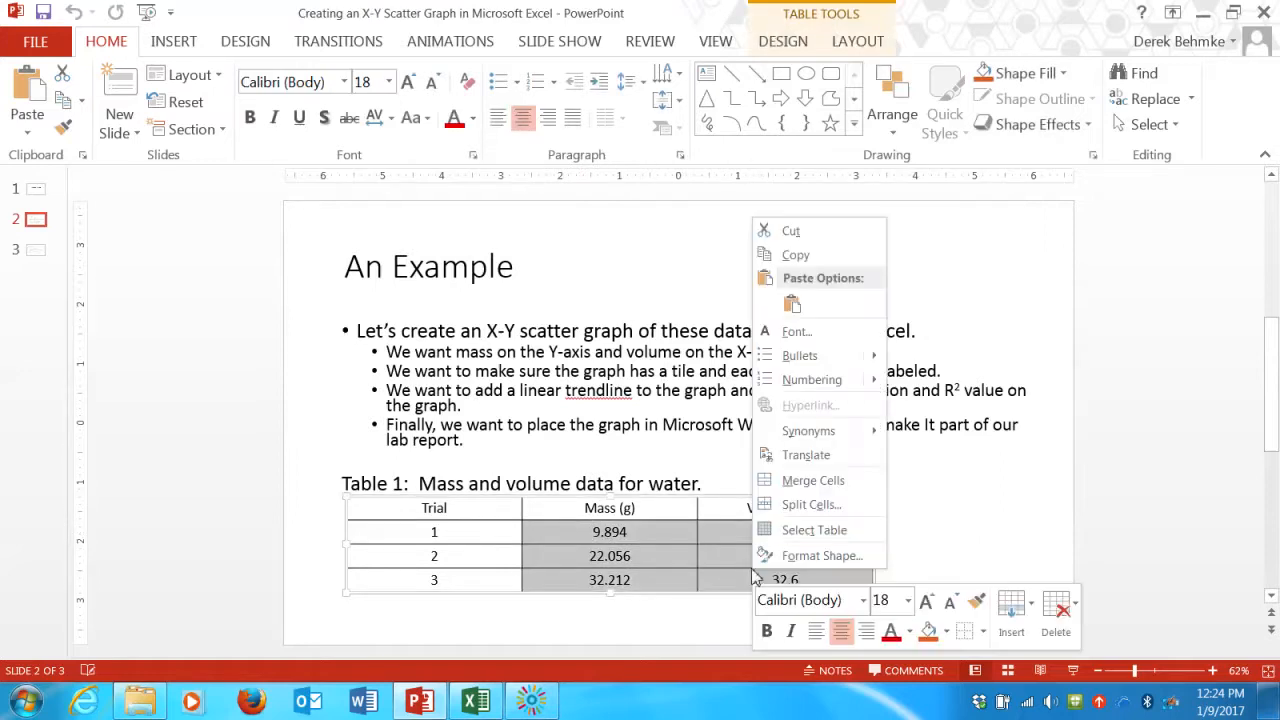
left_click(796, 256)
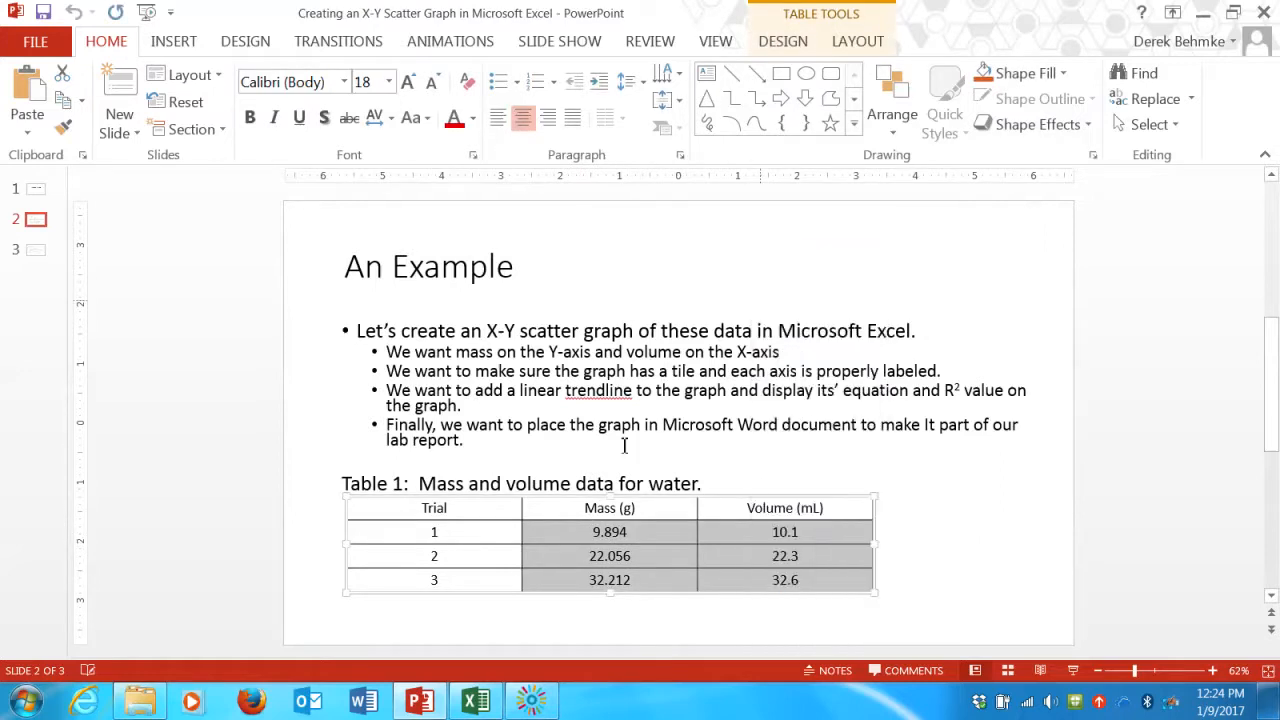
Return to the Excel workbook and paste the copied values starting at cell A2, matching the sheet's formatting.
left_click(476, 702)
right_click(132, 284)
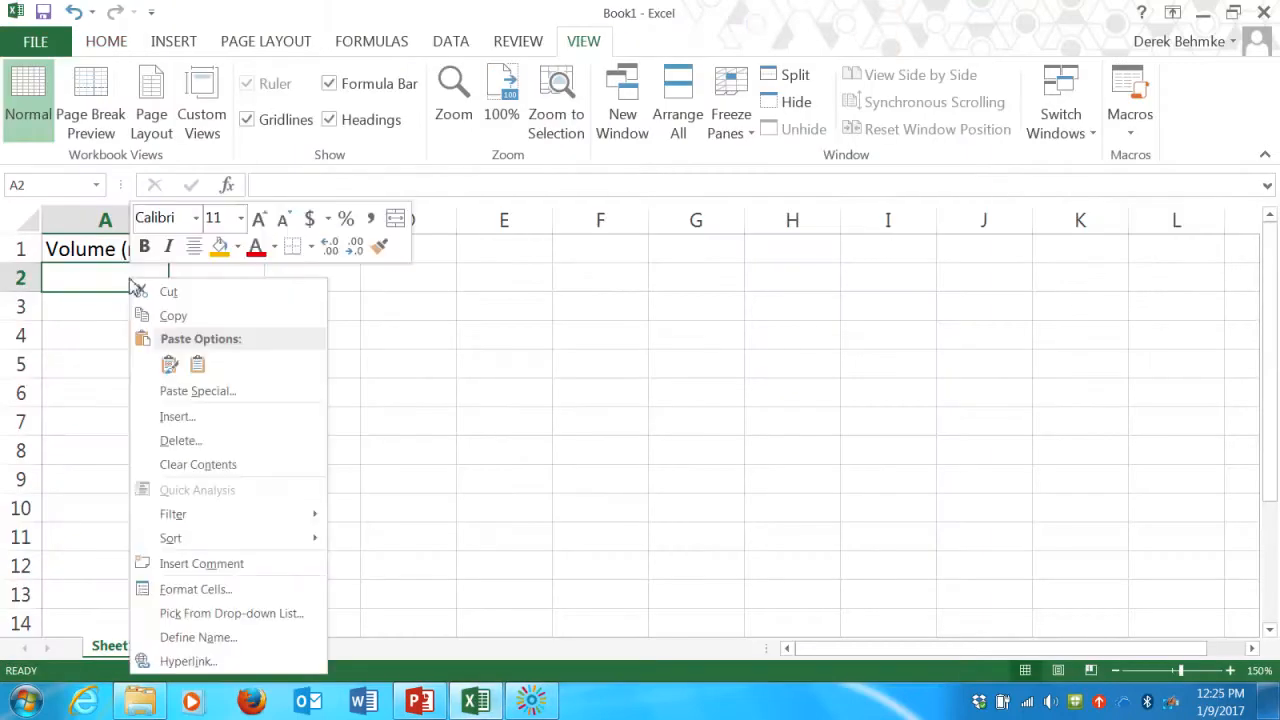
left_click(197, 364)
left_click(228, 441)
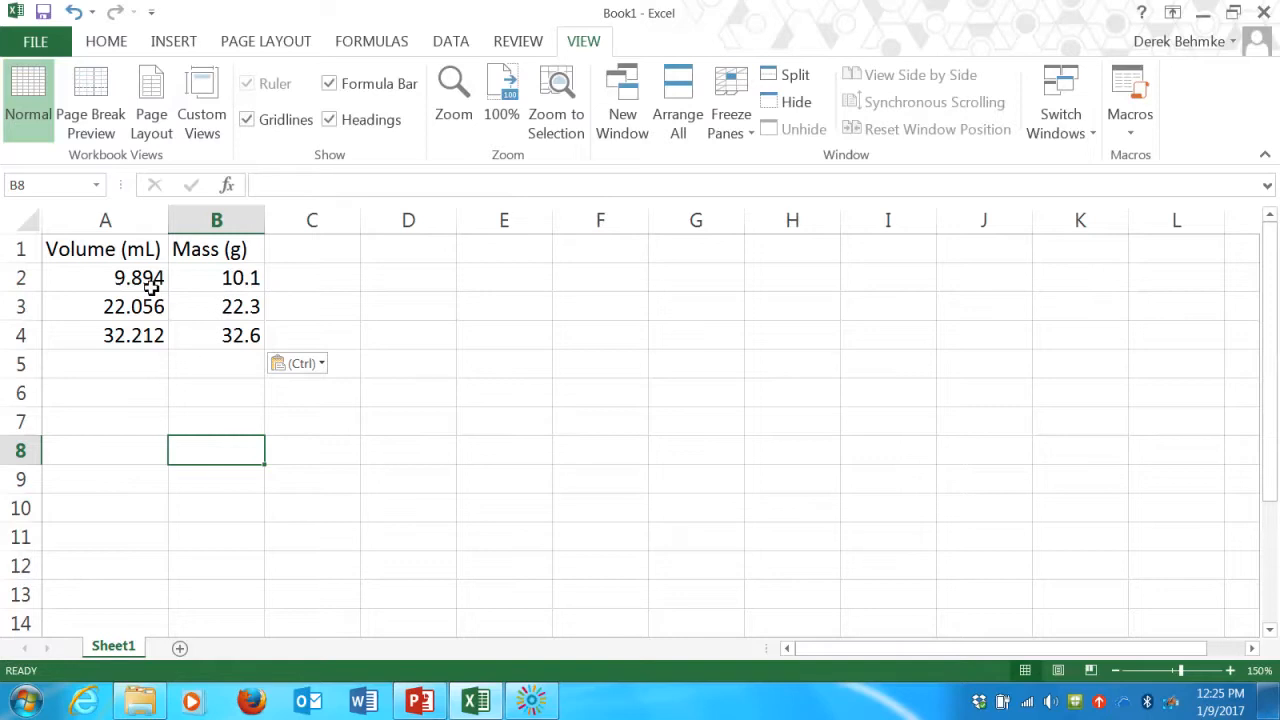
Insert a scatter chart with smooth lines and markers from the data in A2:B4.
left_click_drag(143, 277, 198, 345)
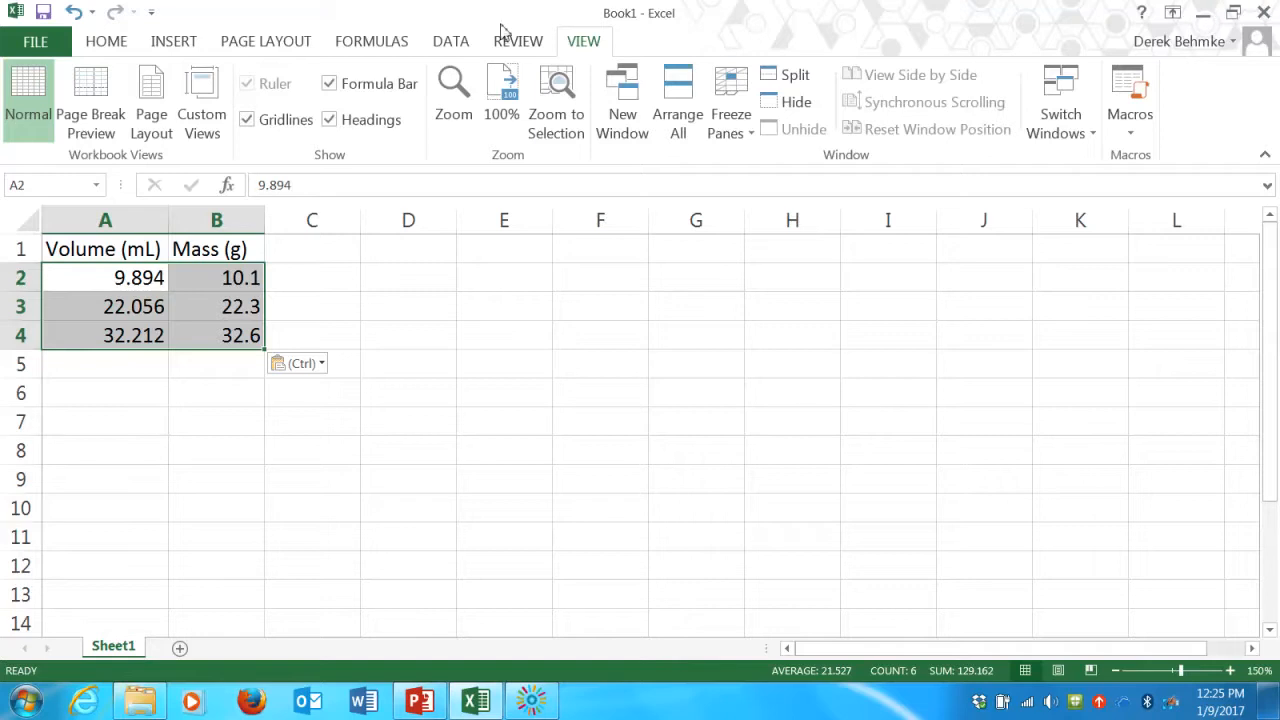
left_click(175, 42)
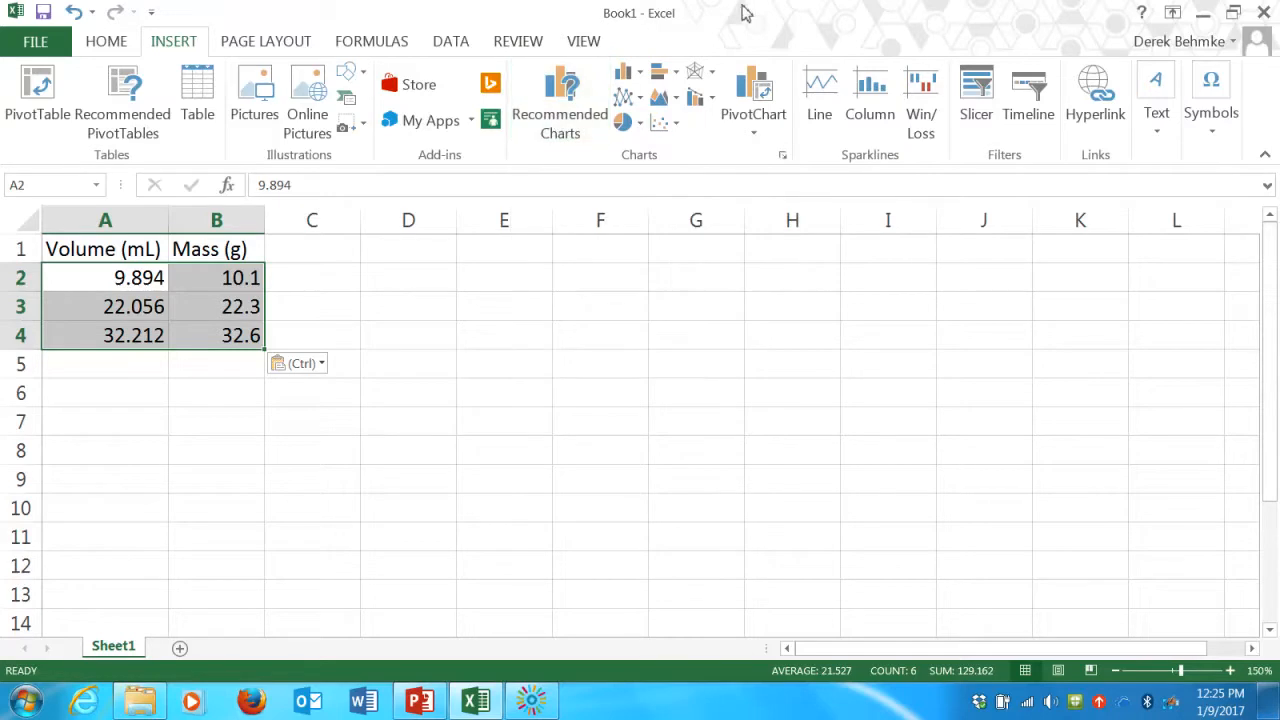
left_click(677, 127)
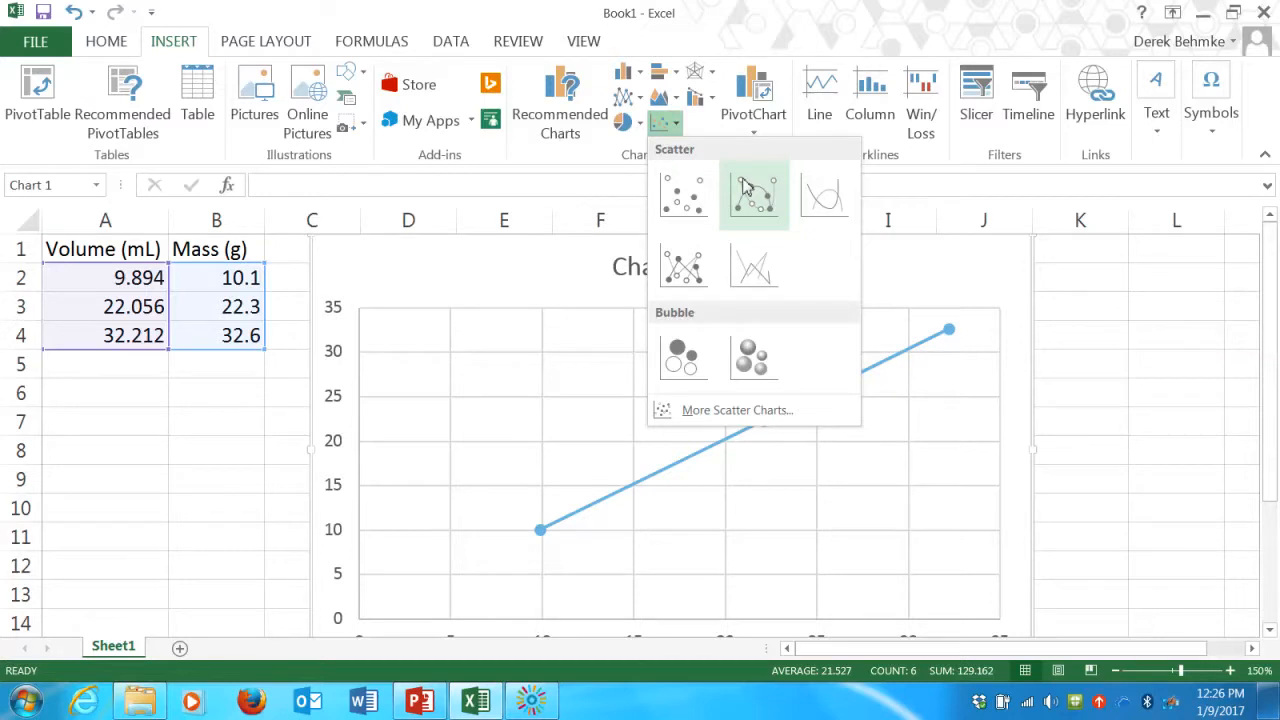
left_click(749, 190)
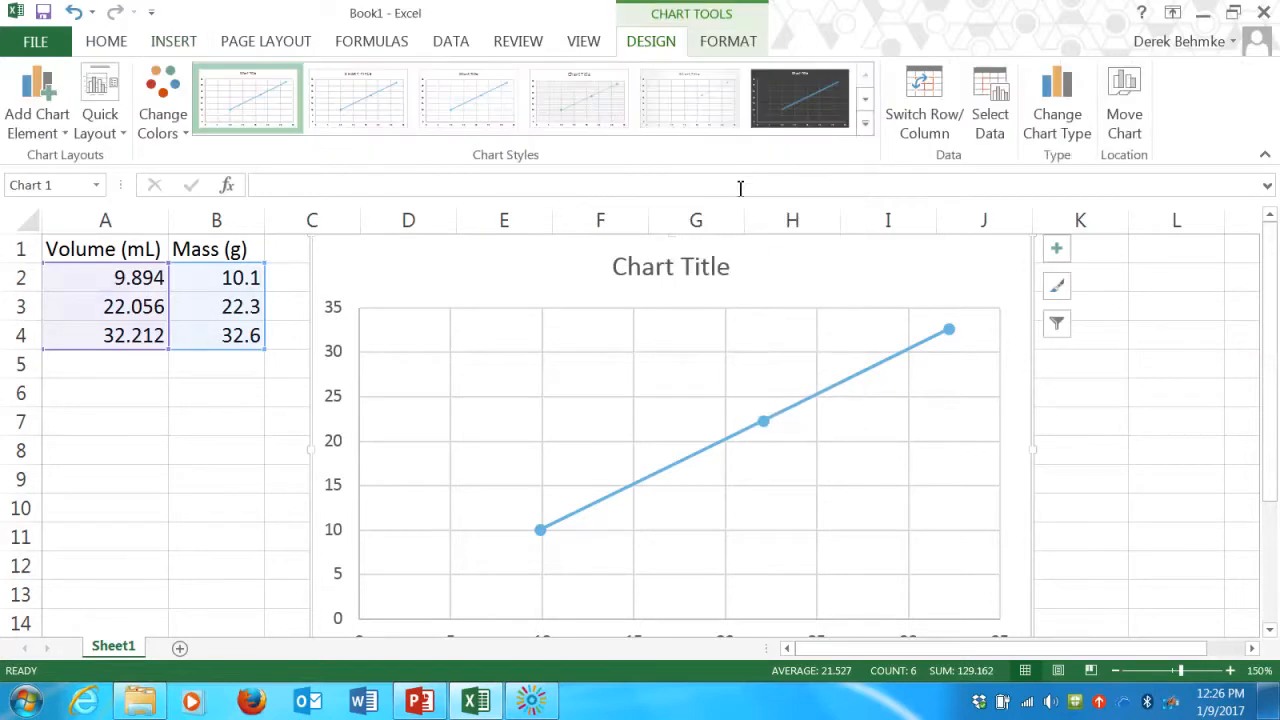
scroll(712, 410, "down", 1)
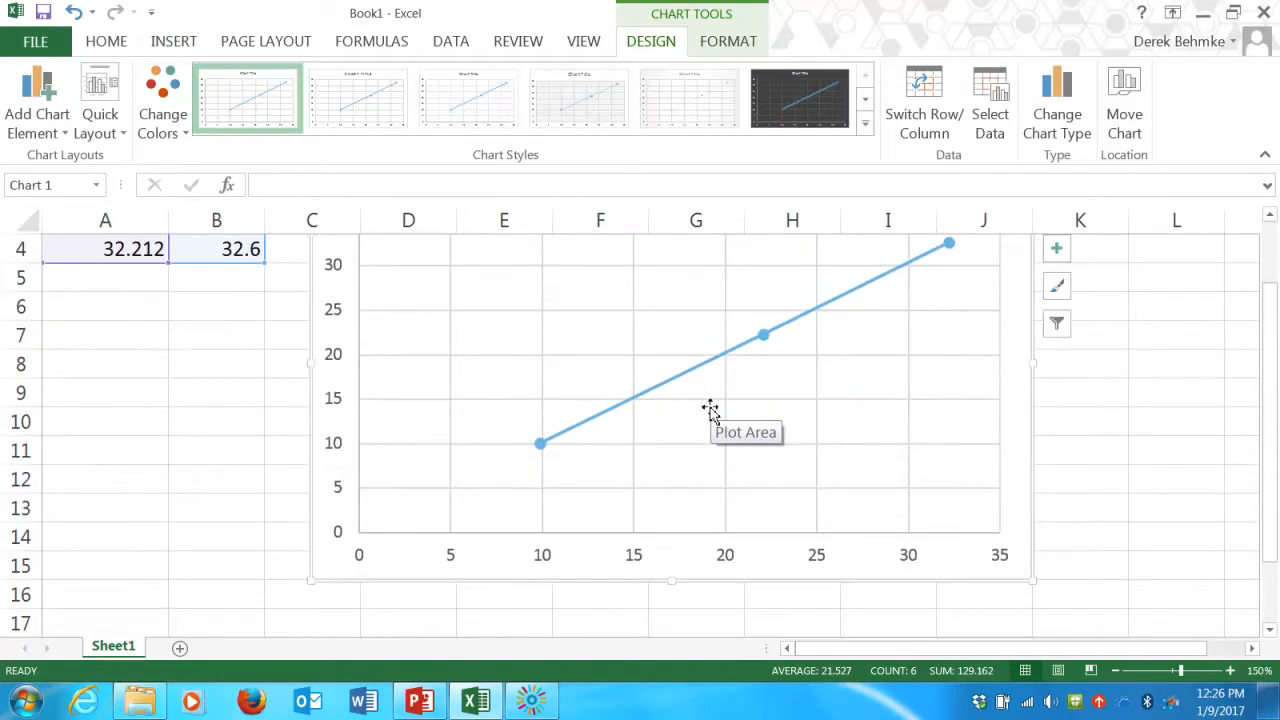
scroll(712, 410, "up", 1)
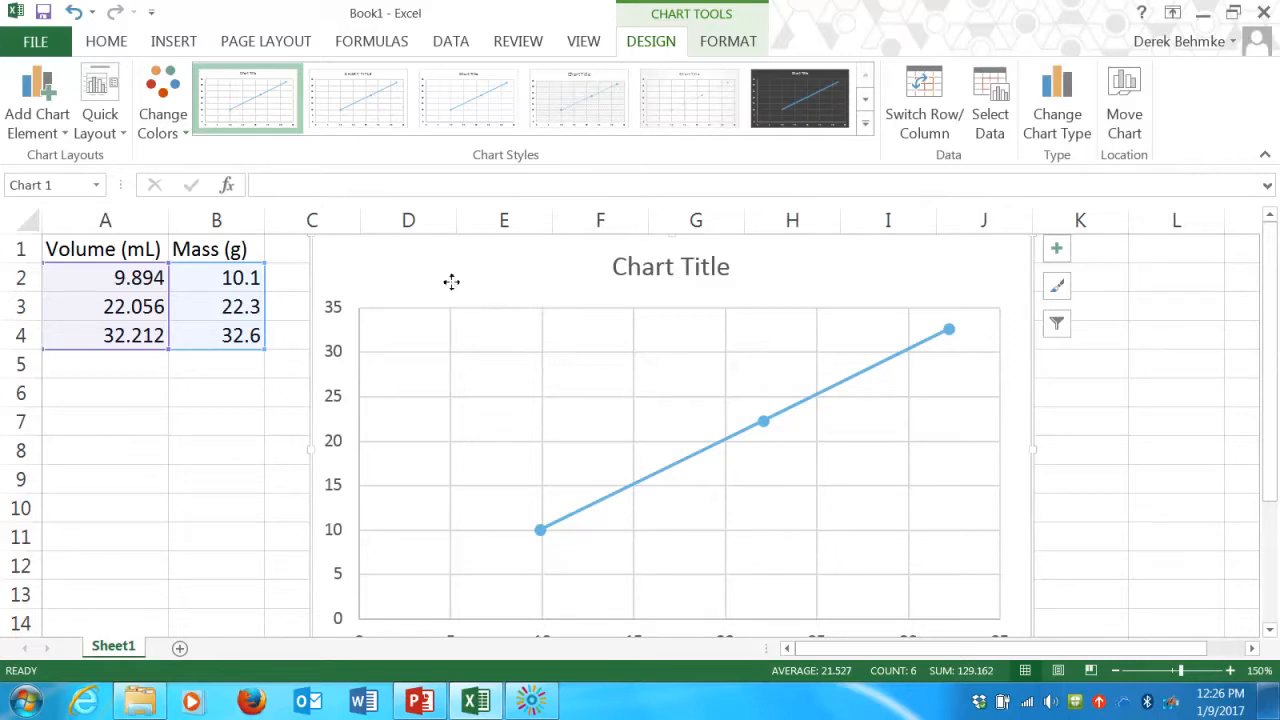
Move the scatter chart to a new sheet named Chart1.
right_click(453, 287)
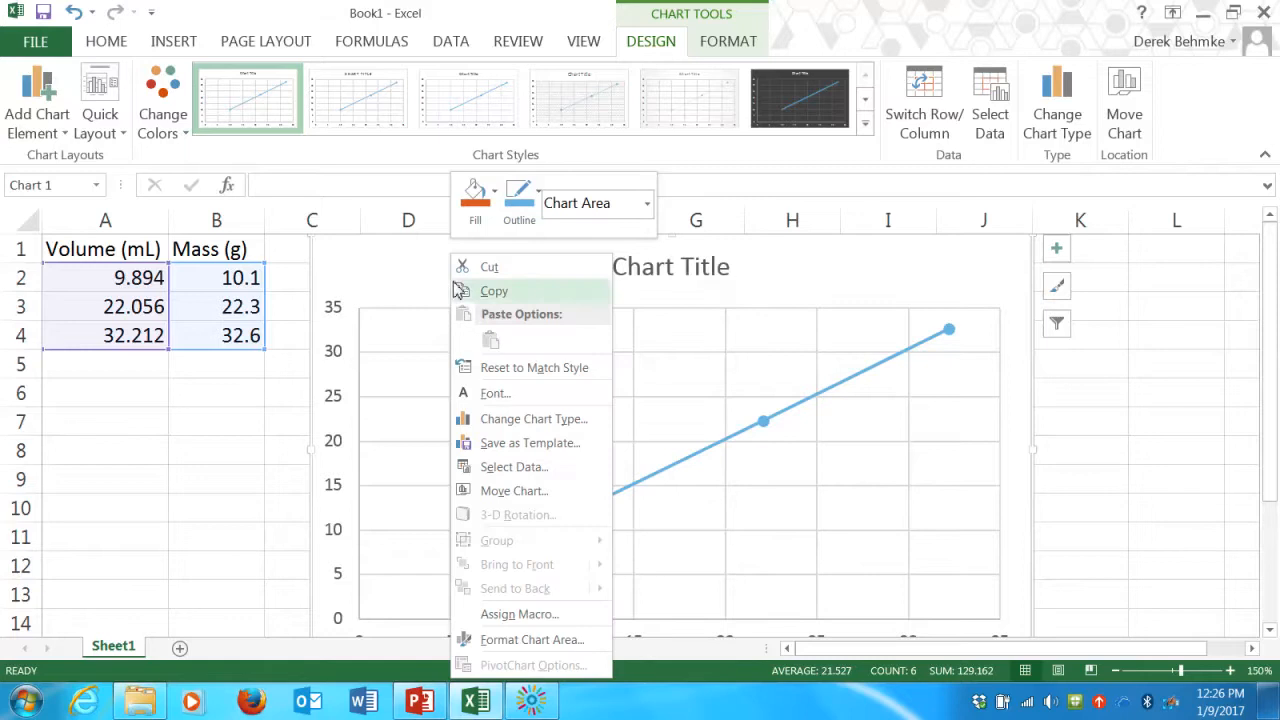
left_click(514, 491)
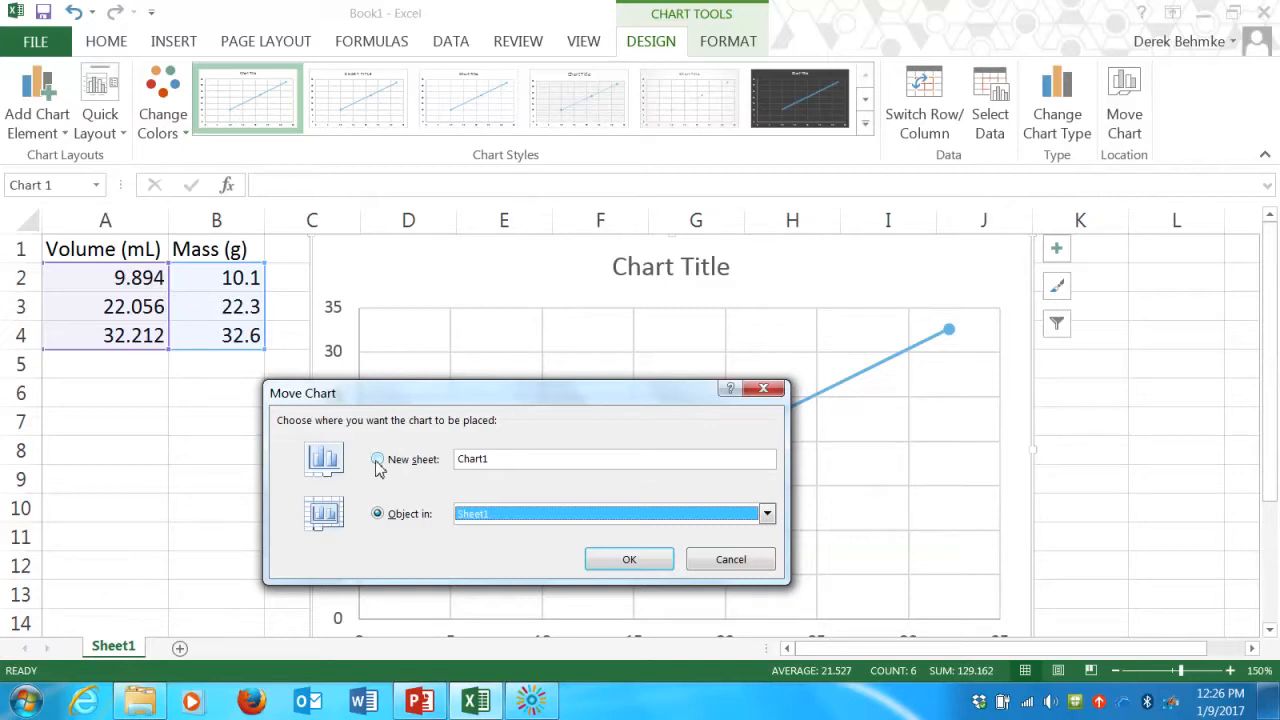
left_click(377, 461)
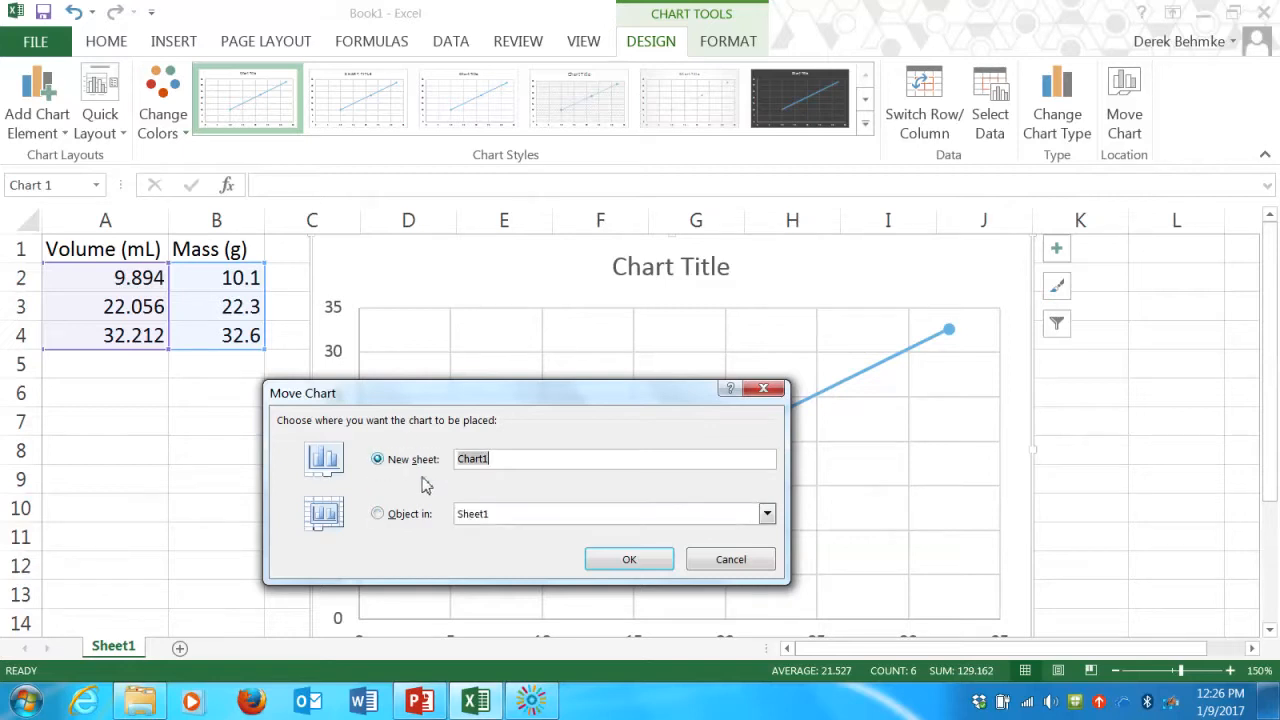
left_click(622, 563)
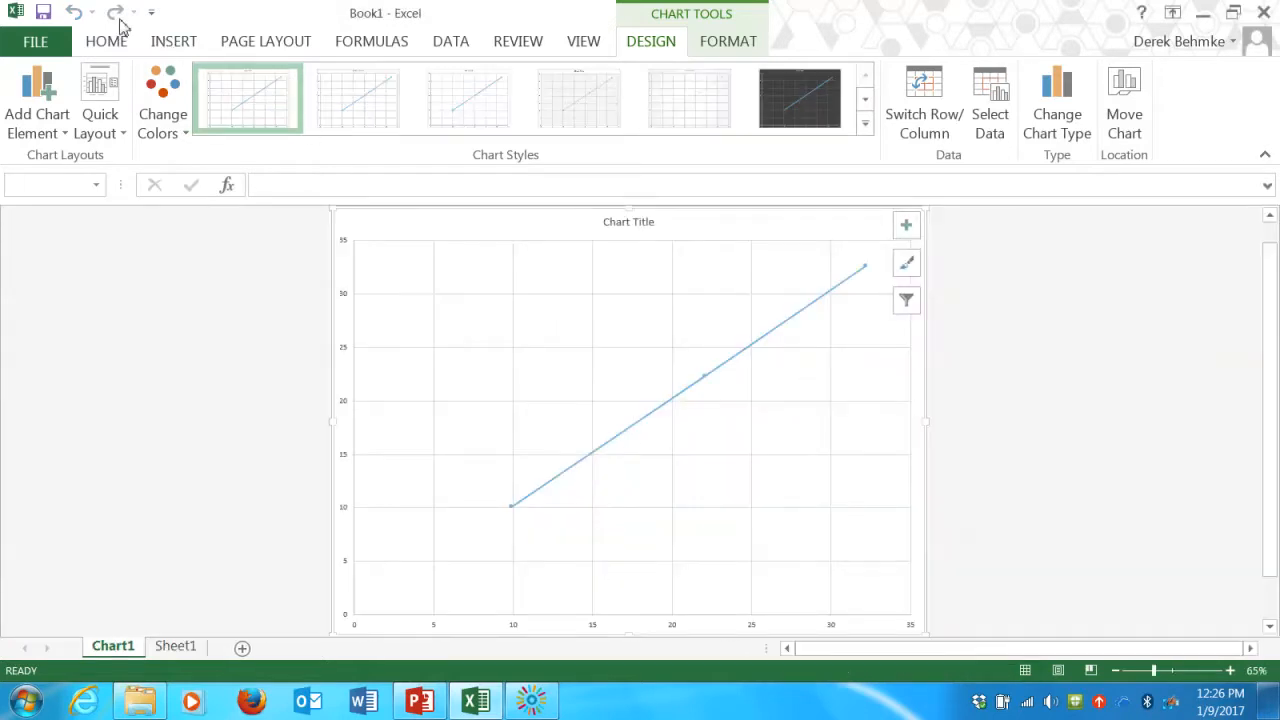
Set the zoom of the chart sheet to 100% and select the chart.
left_click(589, 45)
left_click(500, 100)
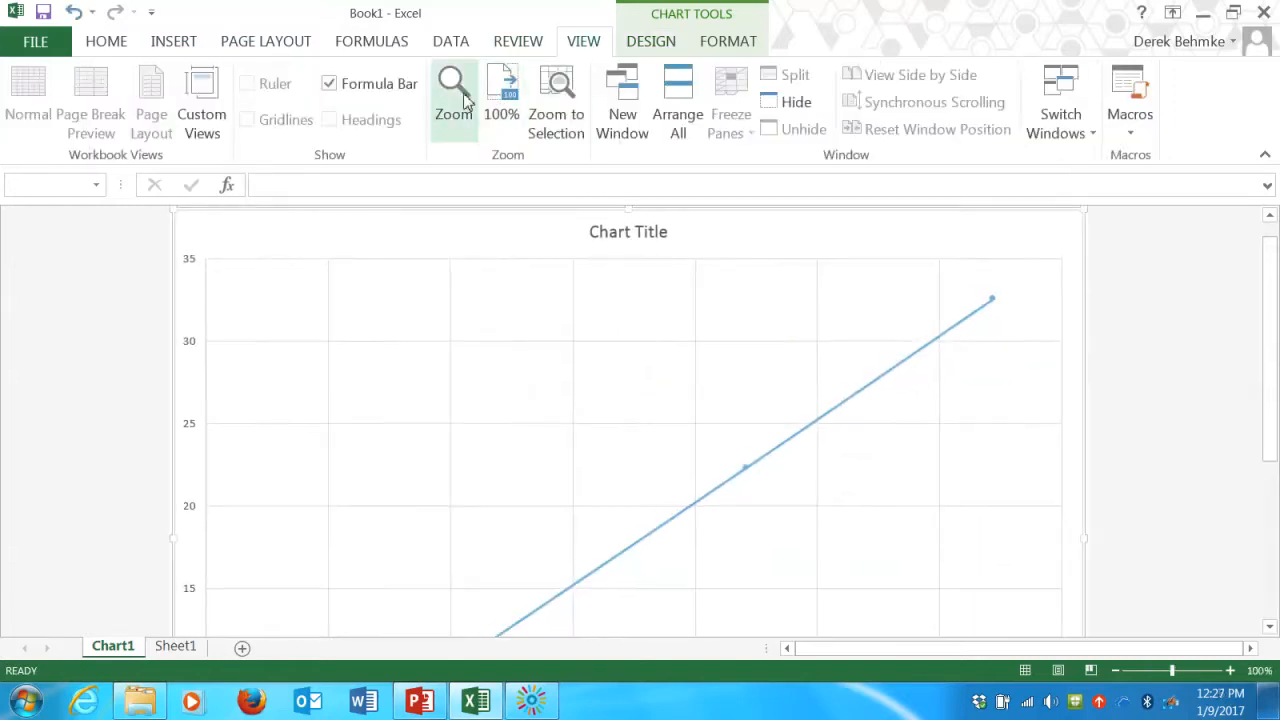
left_click(683, 243)
Examine the enlarged chart from its title down to the horizontal axis.
scroll(690, 260, "down", 3)
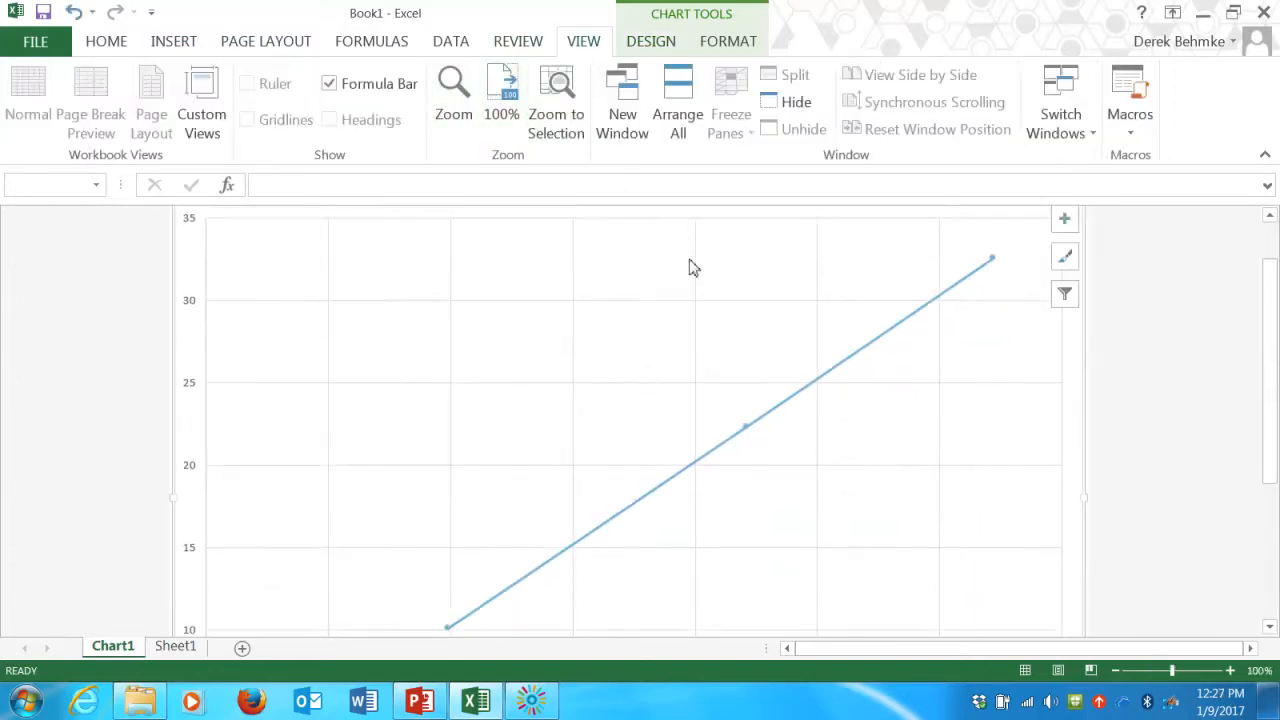
scroll(690, 275, "down", 4)
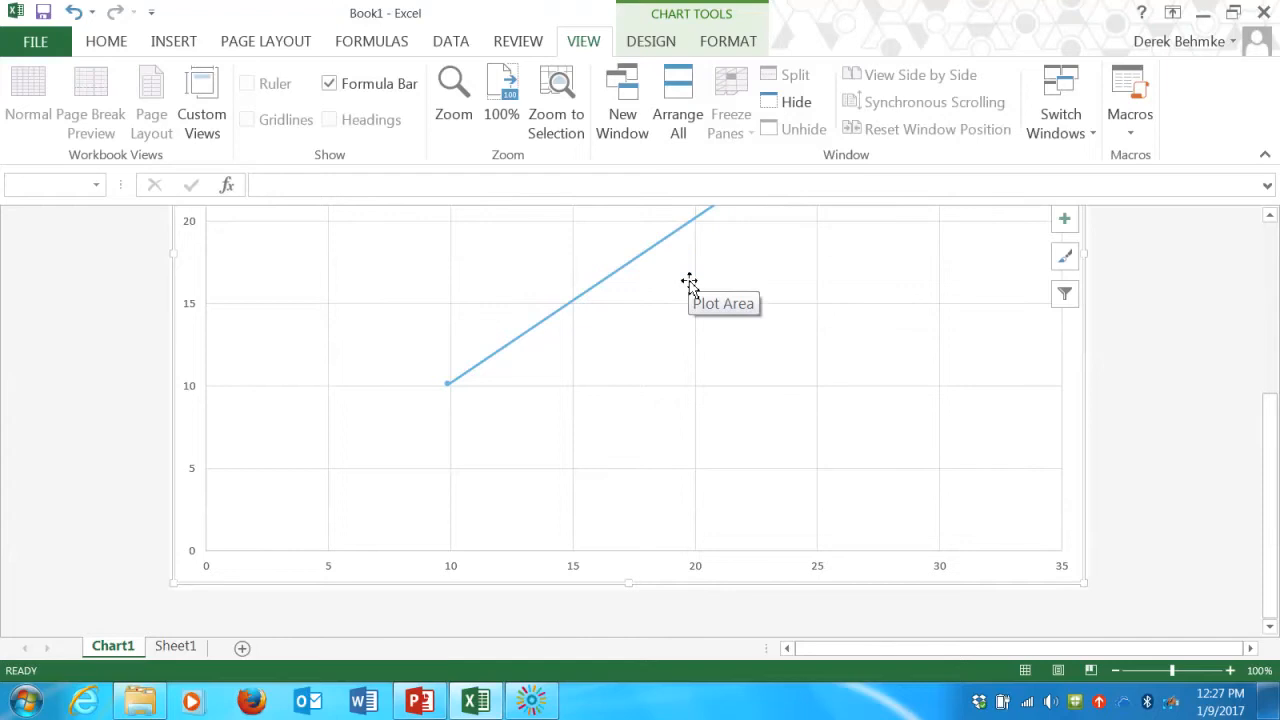
scroll(690, 282, "up", 8)
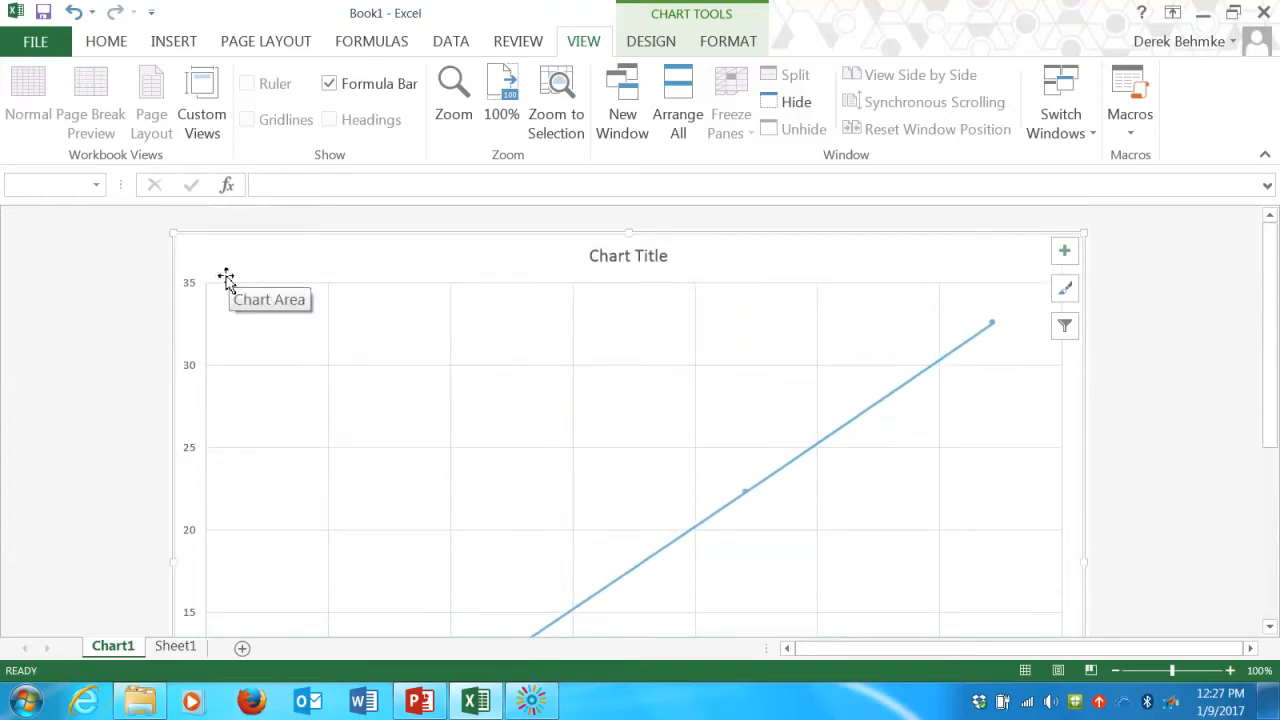
scroll(224, 283, "down", 3)
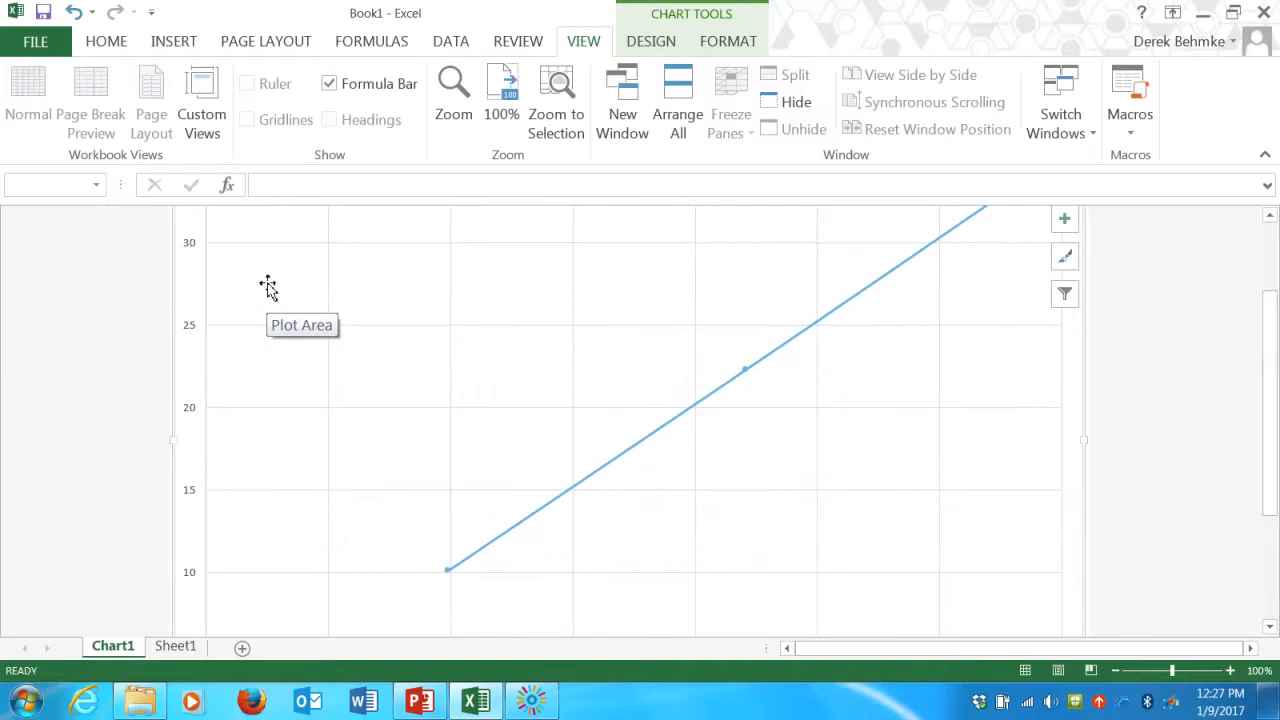
scroll(267, 287, "down", 1)
scroll(266, 286, "up", 1)
scroll(192, 240, "up", 3)
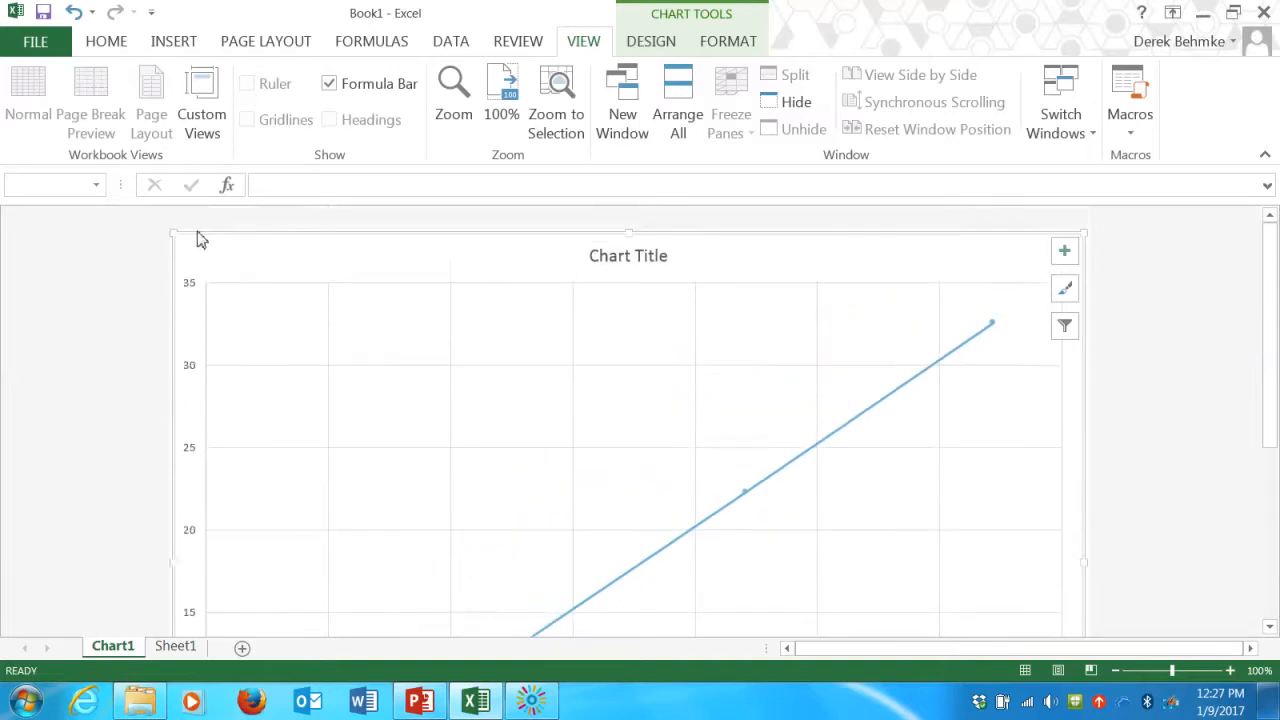
scroll(198, 242, "down", 5)
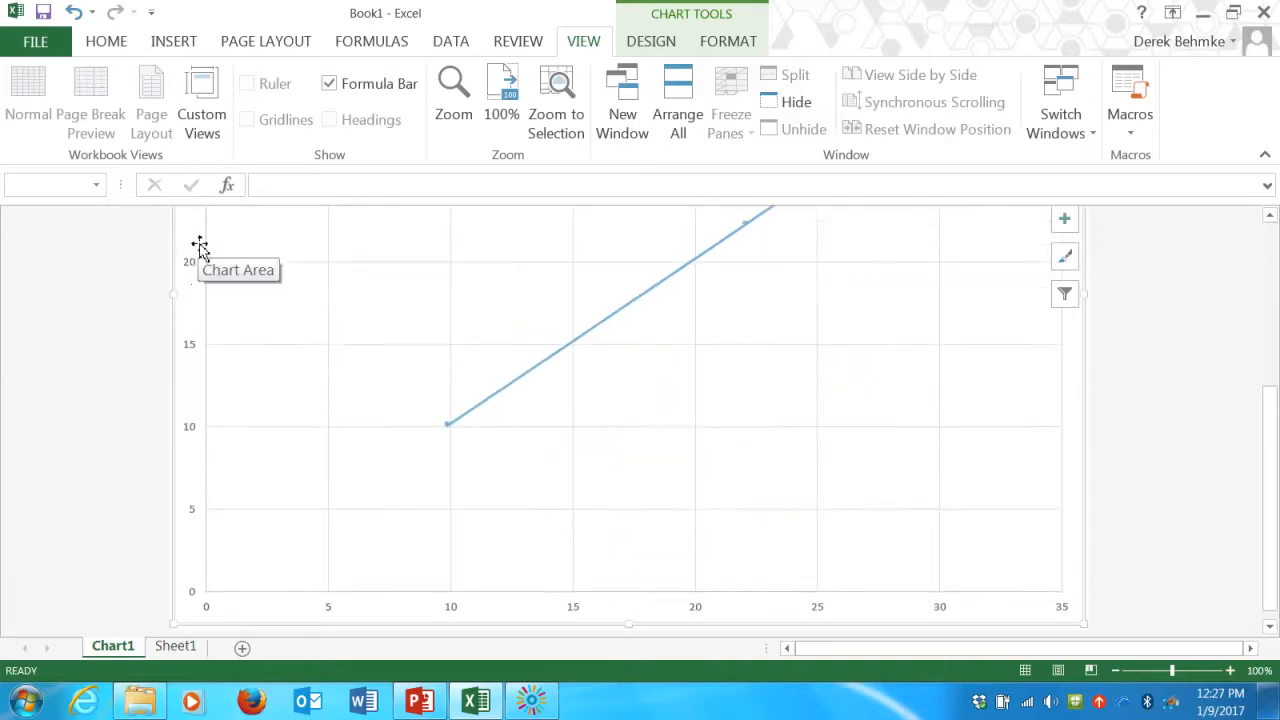
scroll(198, 245, "up", 4)
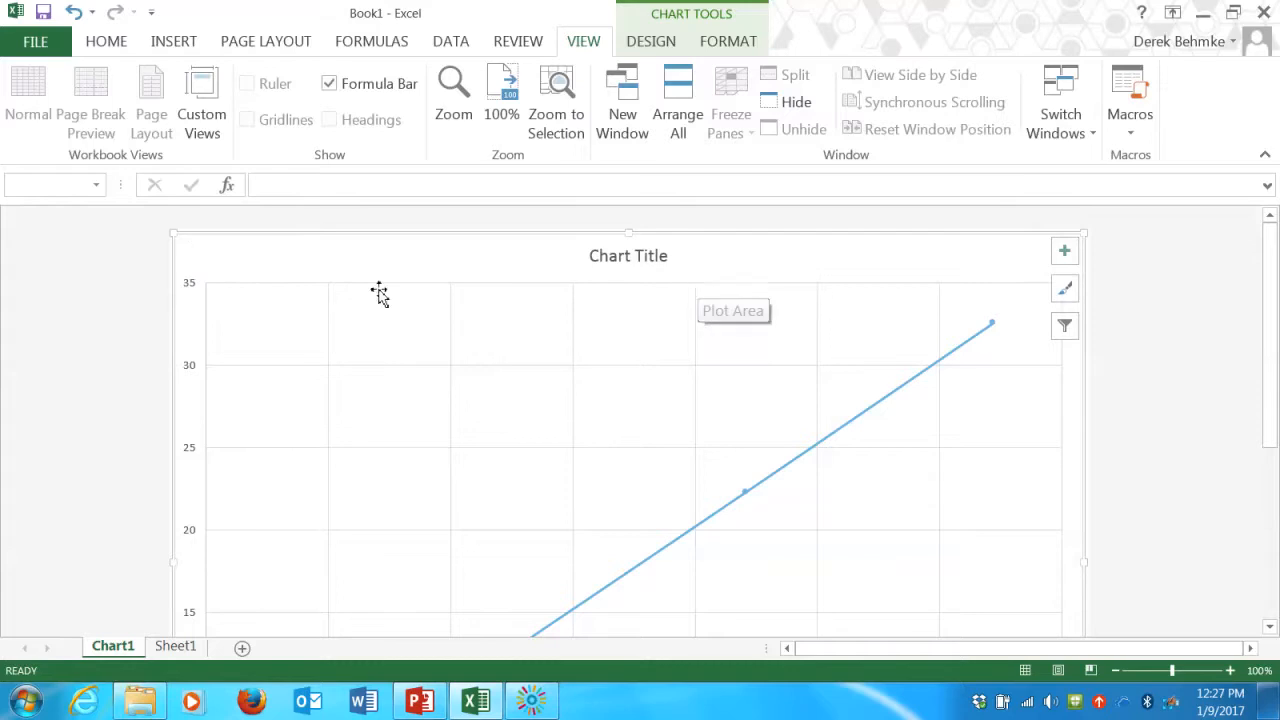
scroll(314, 234, "down", 2)
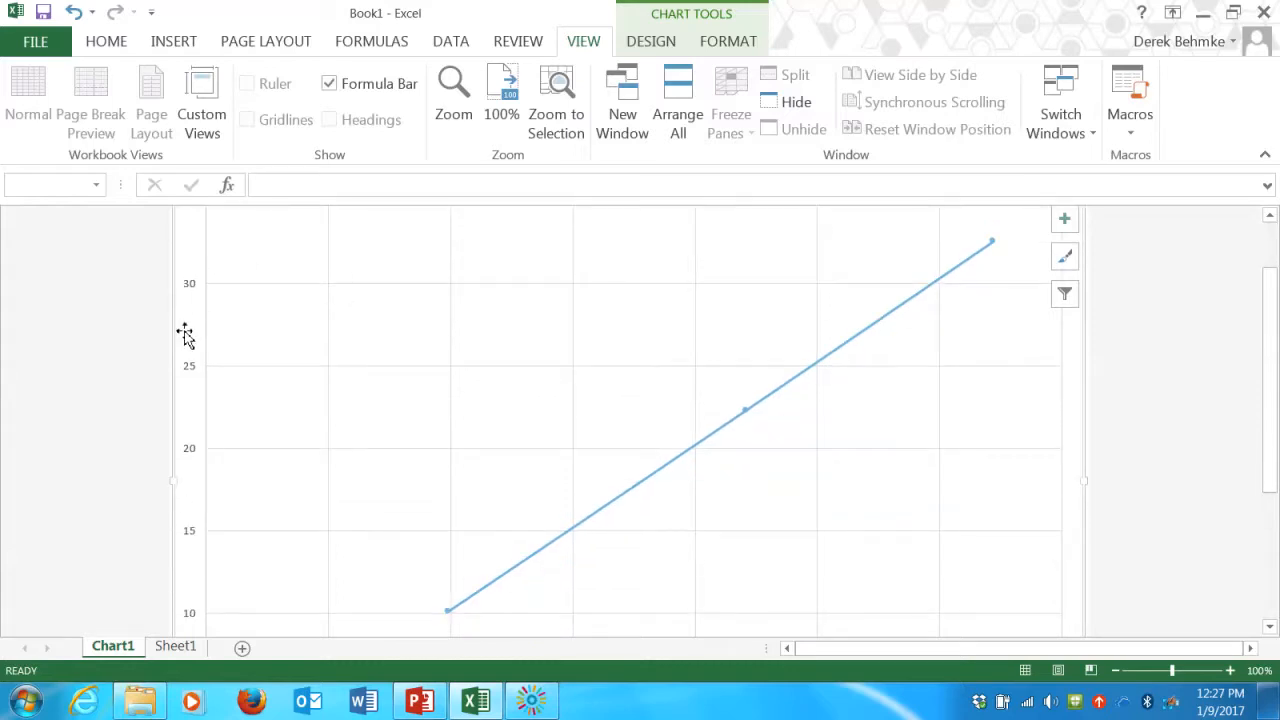
Add a primary horizontal axis title to the chart.
left_click(668, 45)
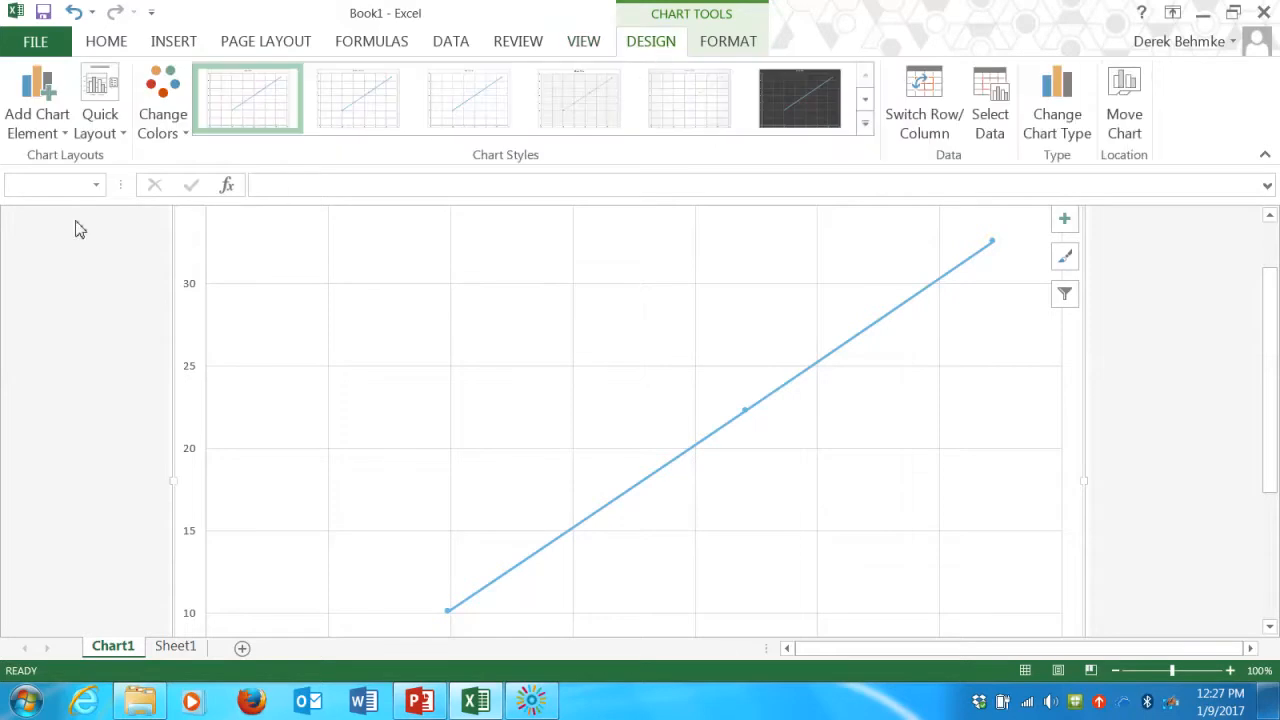
left_click(63, 133)
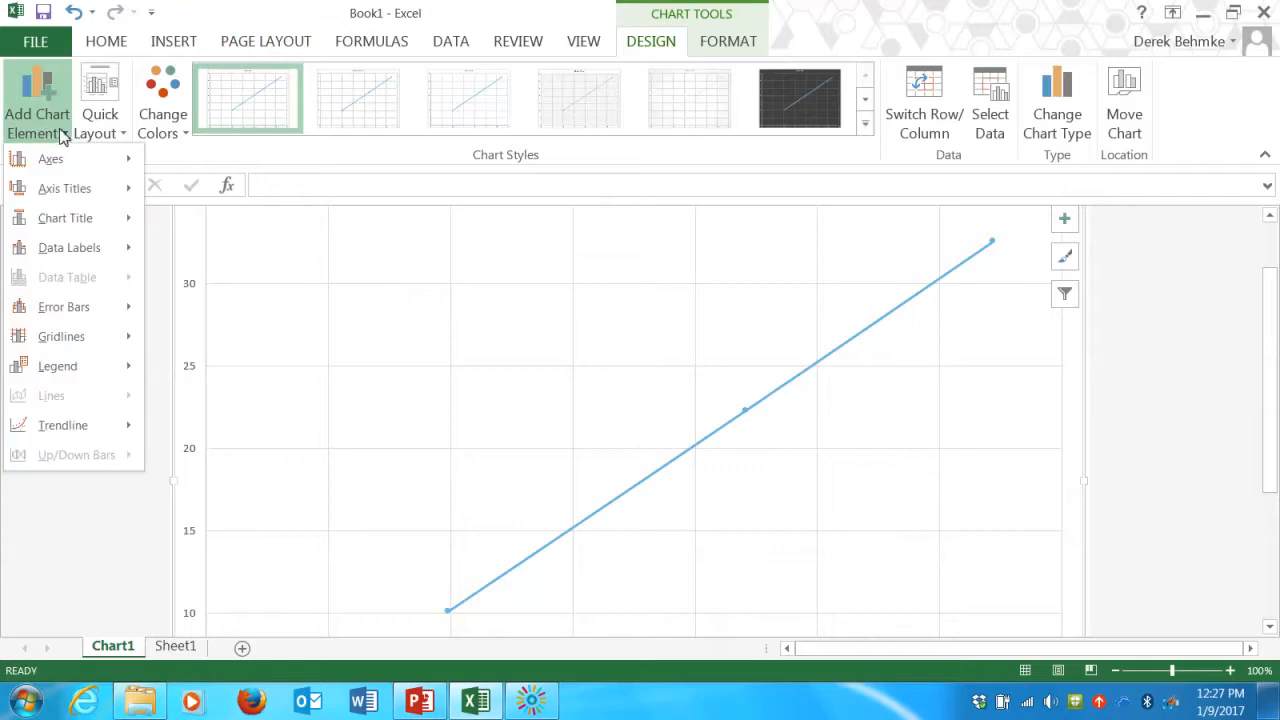
mouse_move(77, 165)
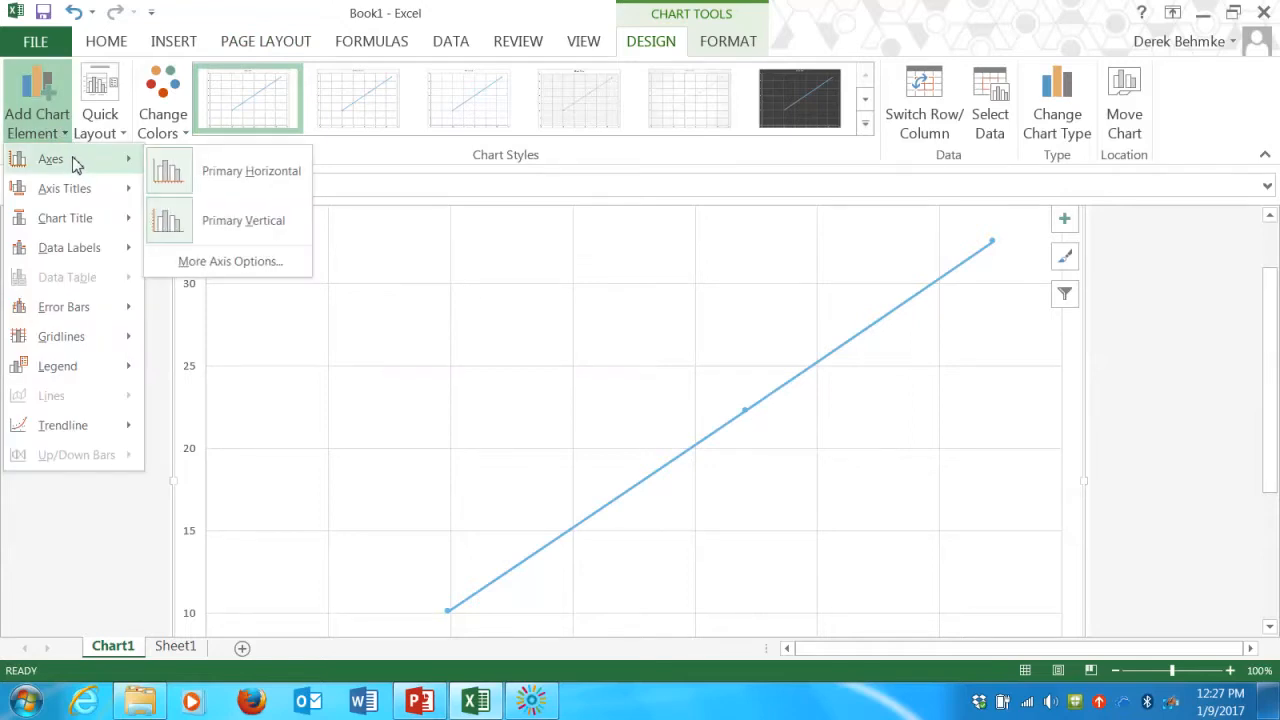
mouse_move(80, 191)
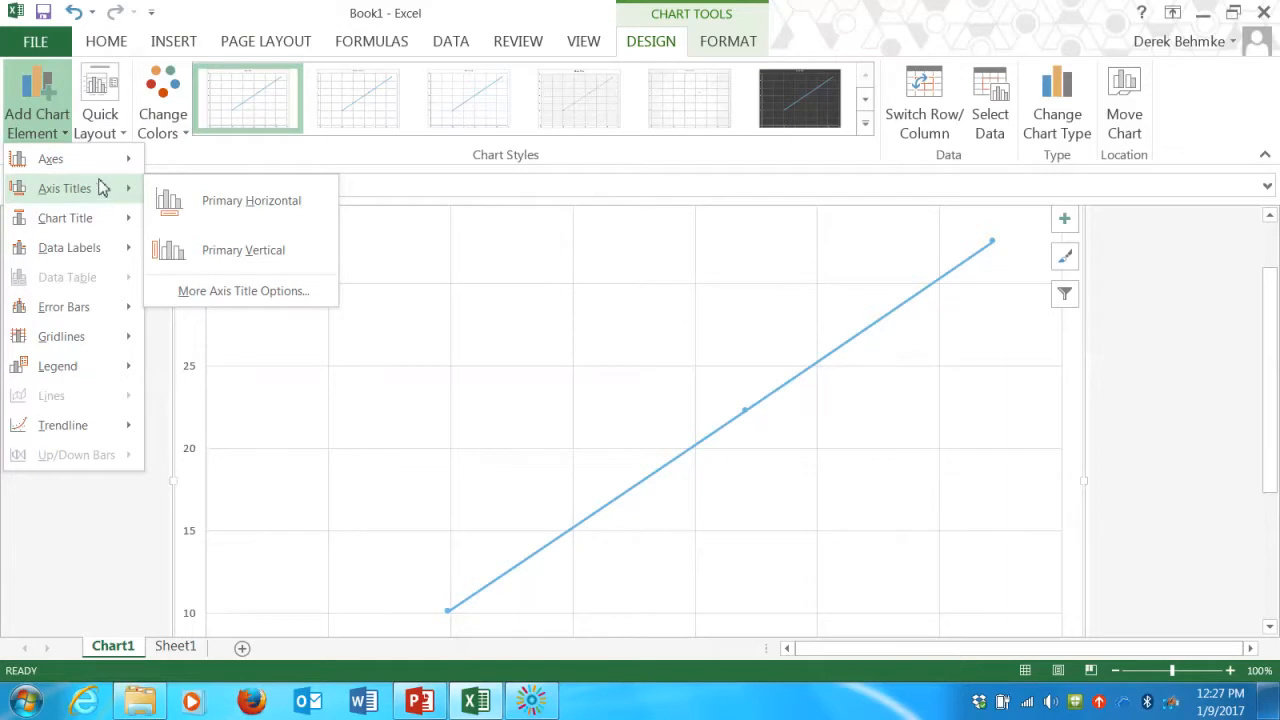
left_click(199, 207)
scroll(515, 270, "down", 3)
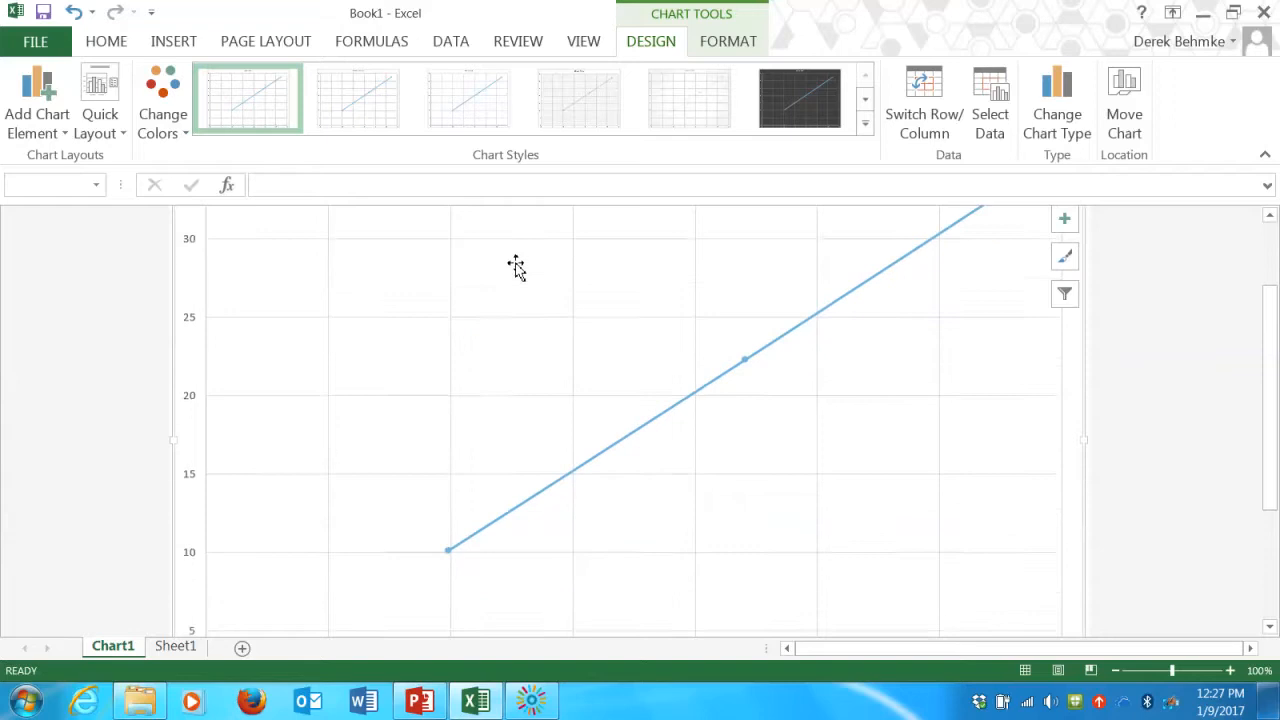
scroll(510, 275, "down", 1)
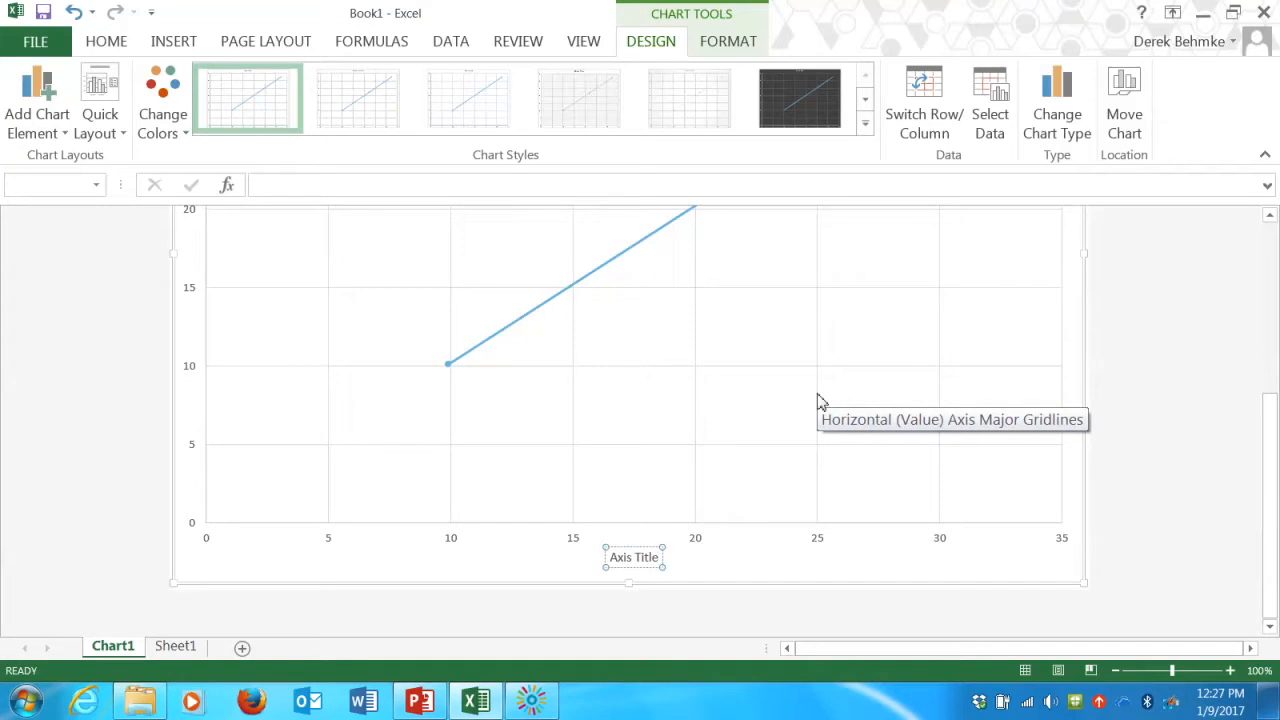
Replace the horizontal axis title's placeholder text with "Volume (mL)".
key("BackSpace")
key("BackSpace")
key("BackSpace")
key("BackSpace")
key("BackSpace")
key("BackSpace")
key("BackSpace")
key("BackSpace")
key("BackSpace")
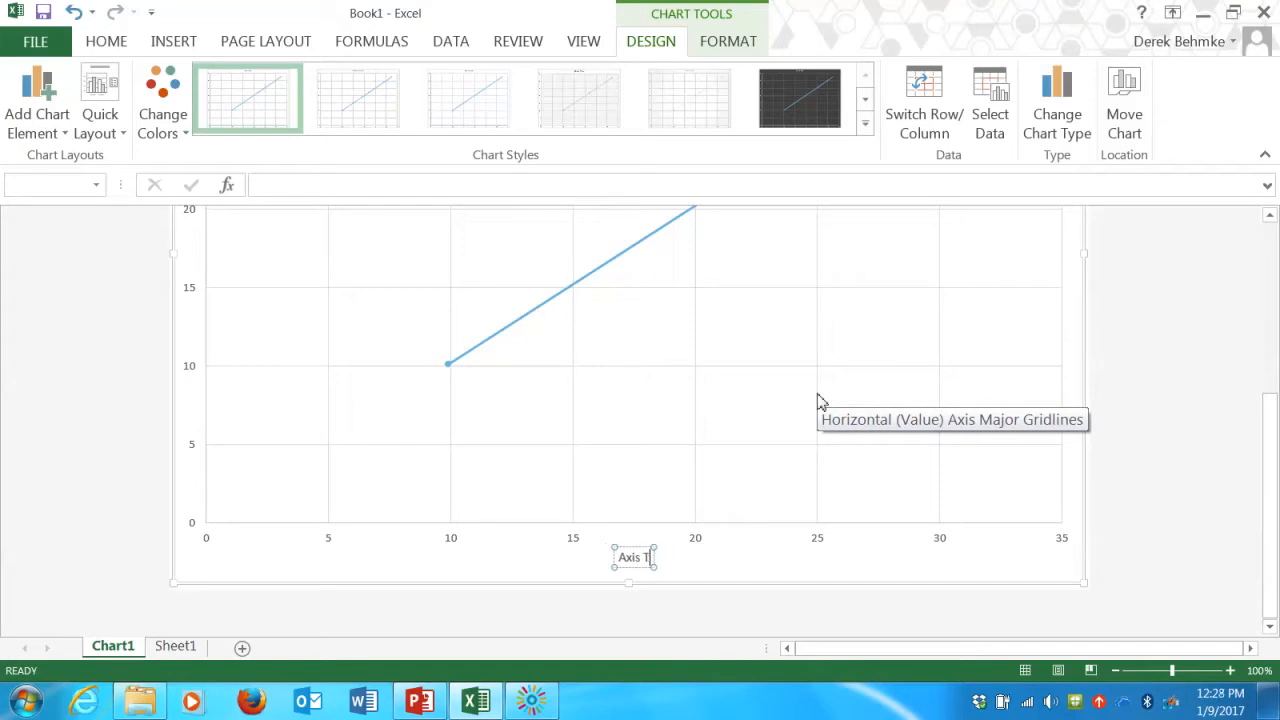
key("BackSpace")
type("Volume (mL)")
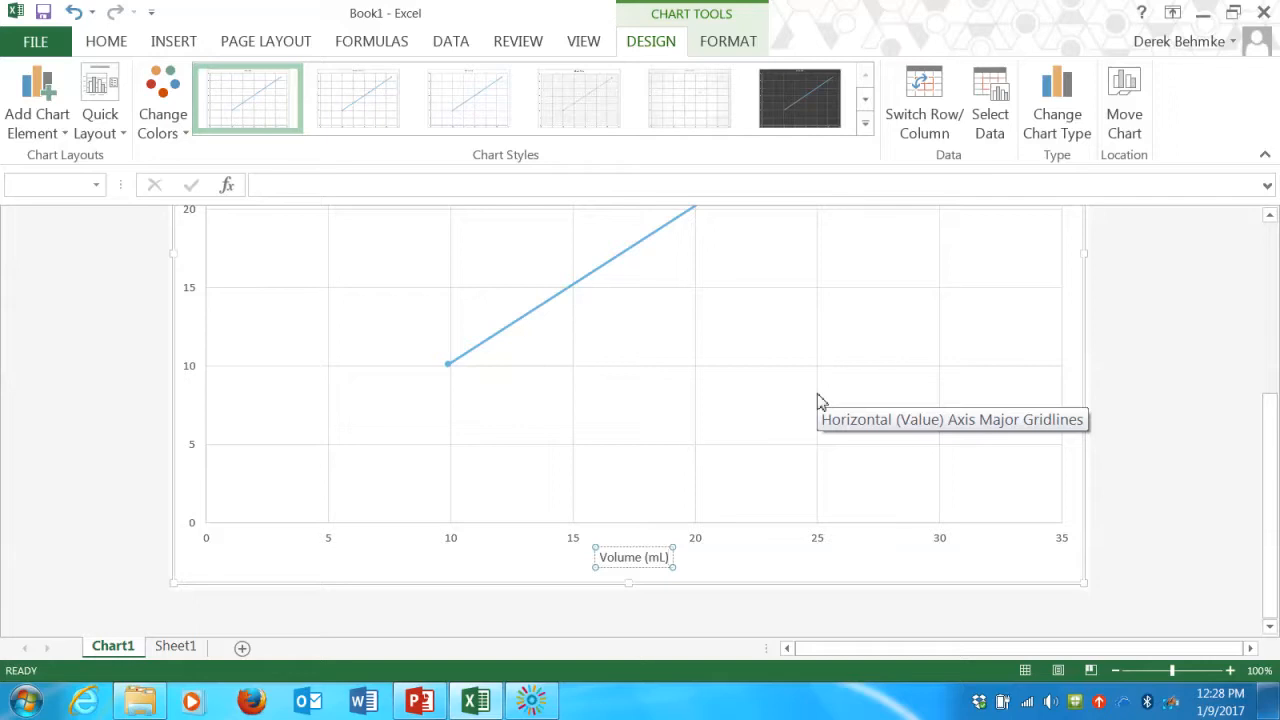
left_click(438, 462)
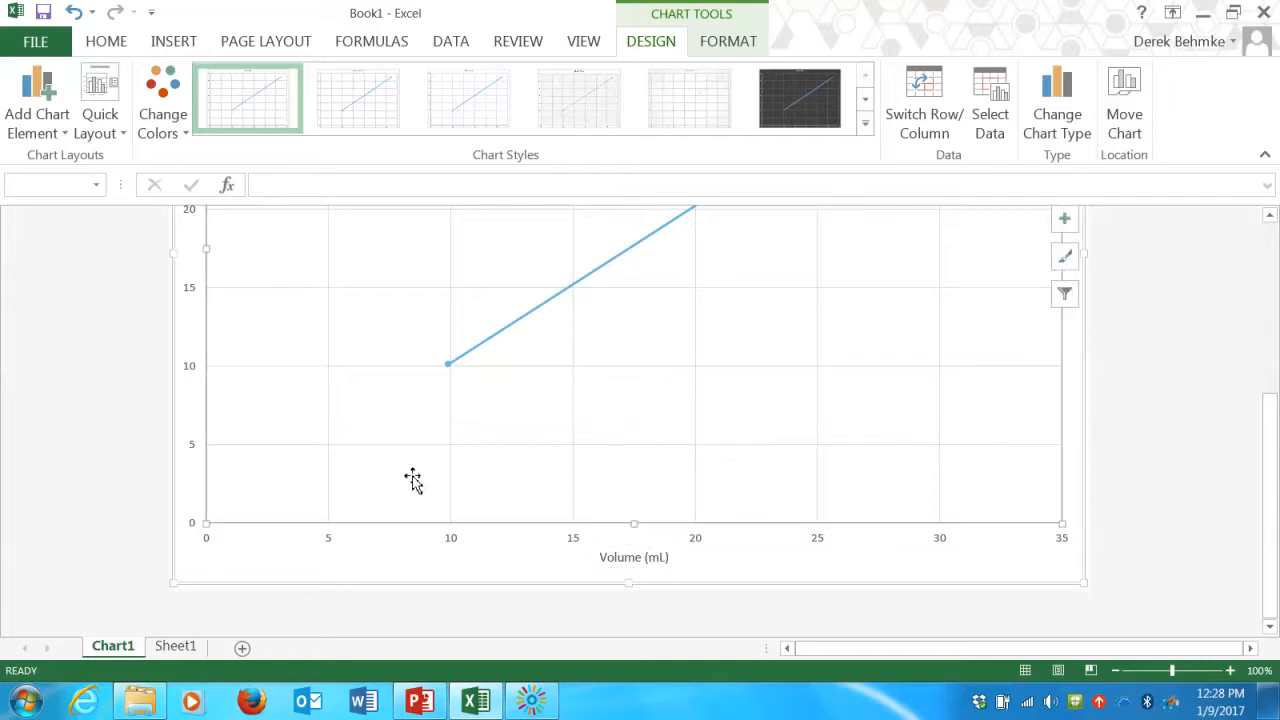
Check the Volume and Mass columns on Sheet1 to see which data belongs to each axis.
left_click(175, 648)
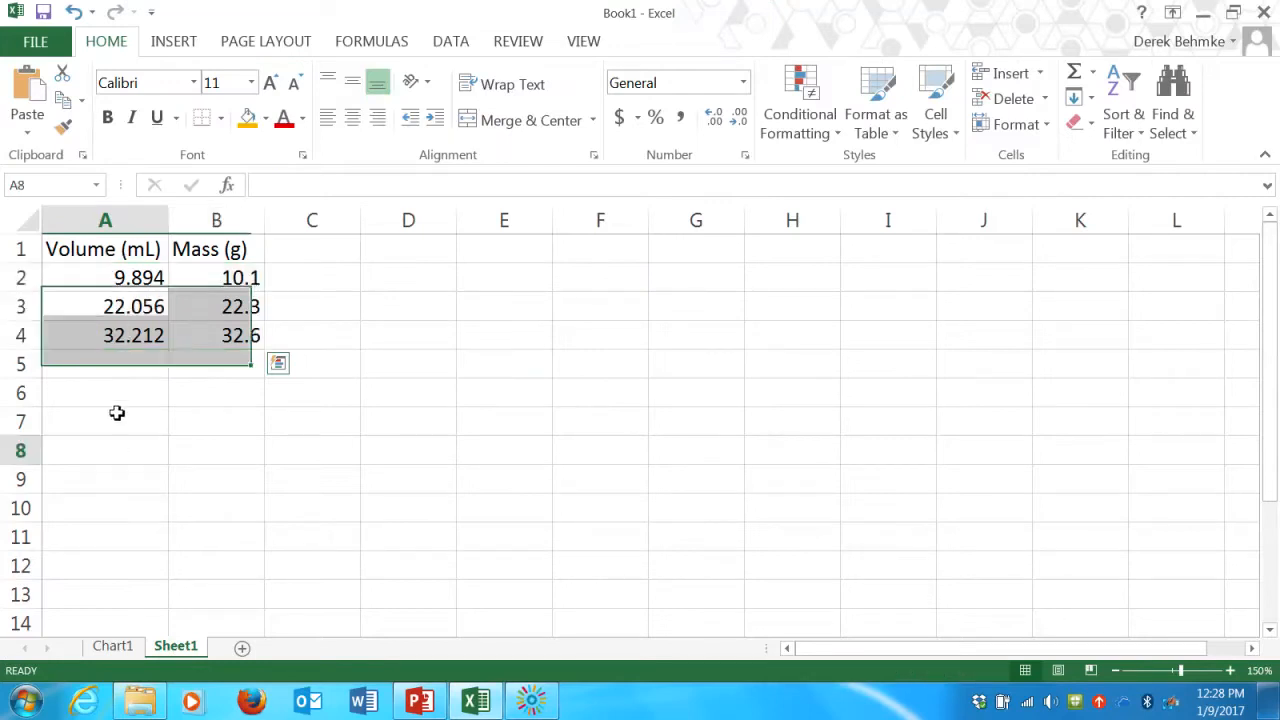
left_click_drag(117, 450, 117, 420)
left_click(136, 221)
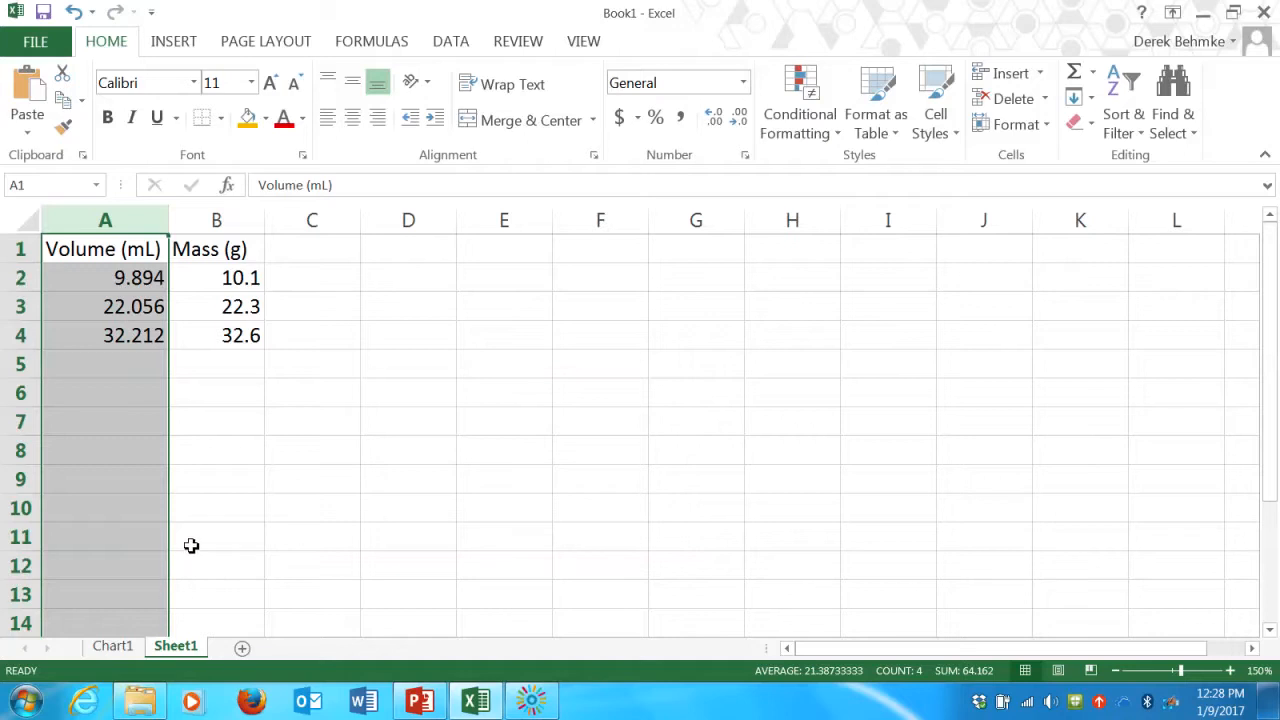
left_click(236, 217)
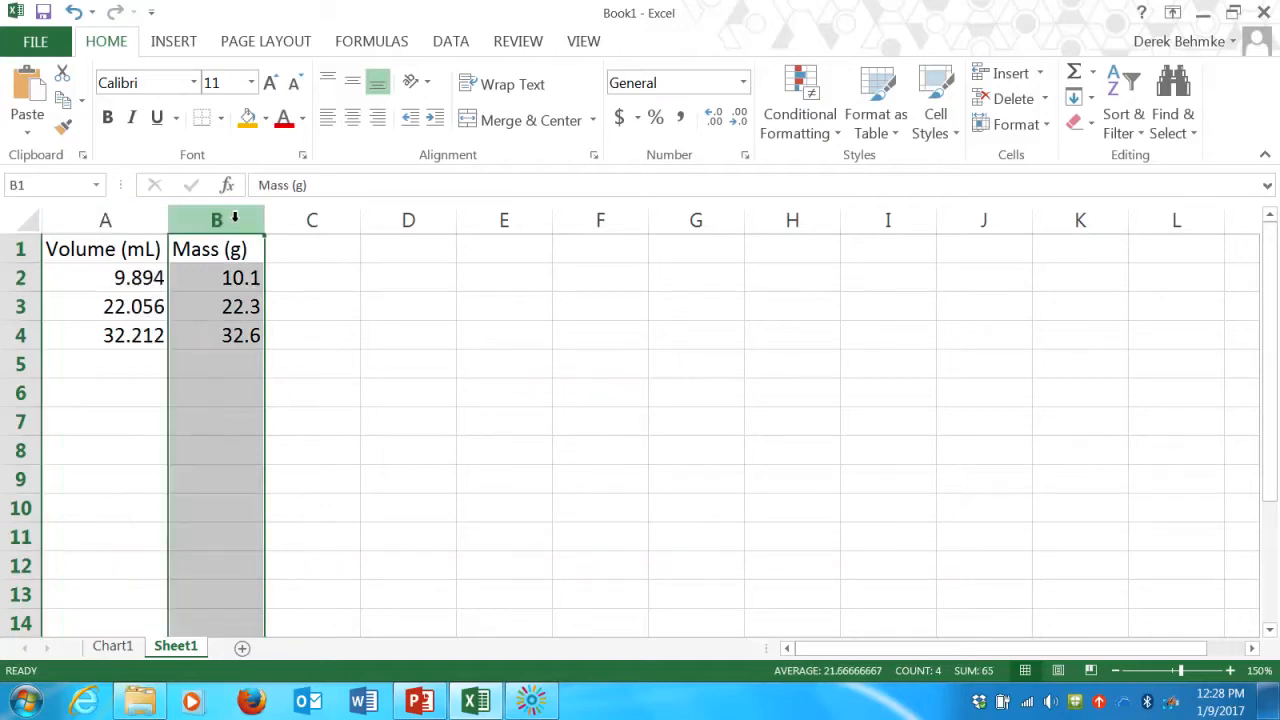
Add a primary vertical axis title to the chart on the Chart1 sheet.
left_click(113, 646)
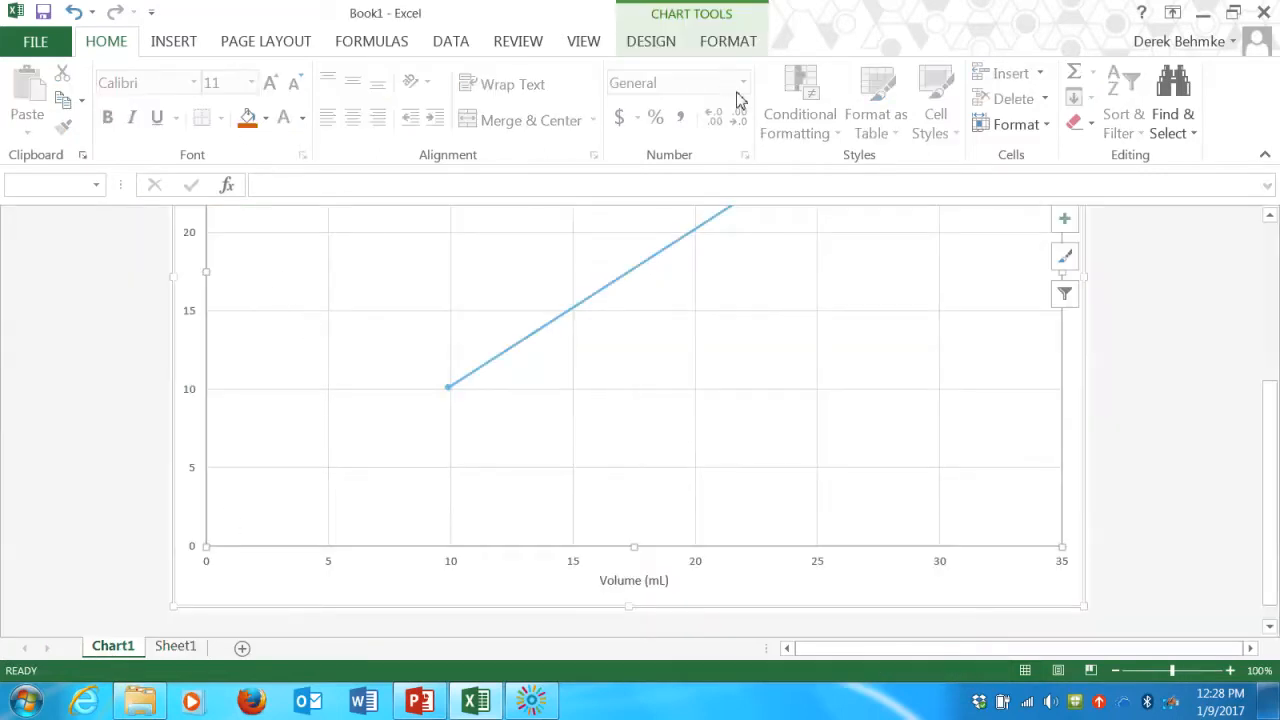
left_click(716, 44)
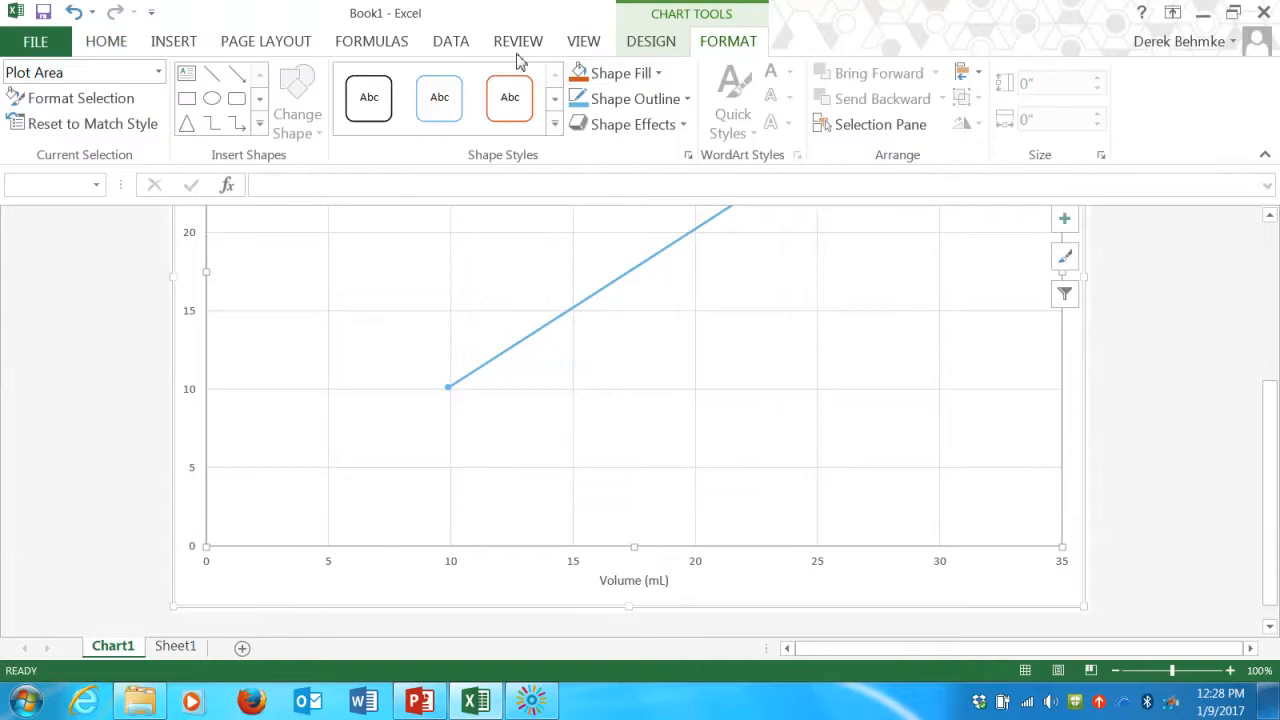
left_click(645, 45)
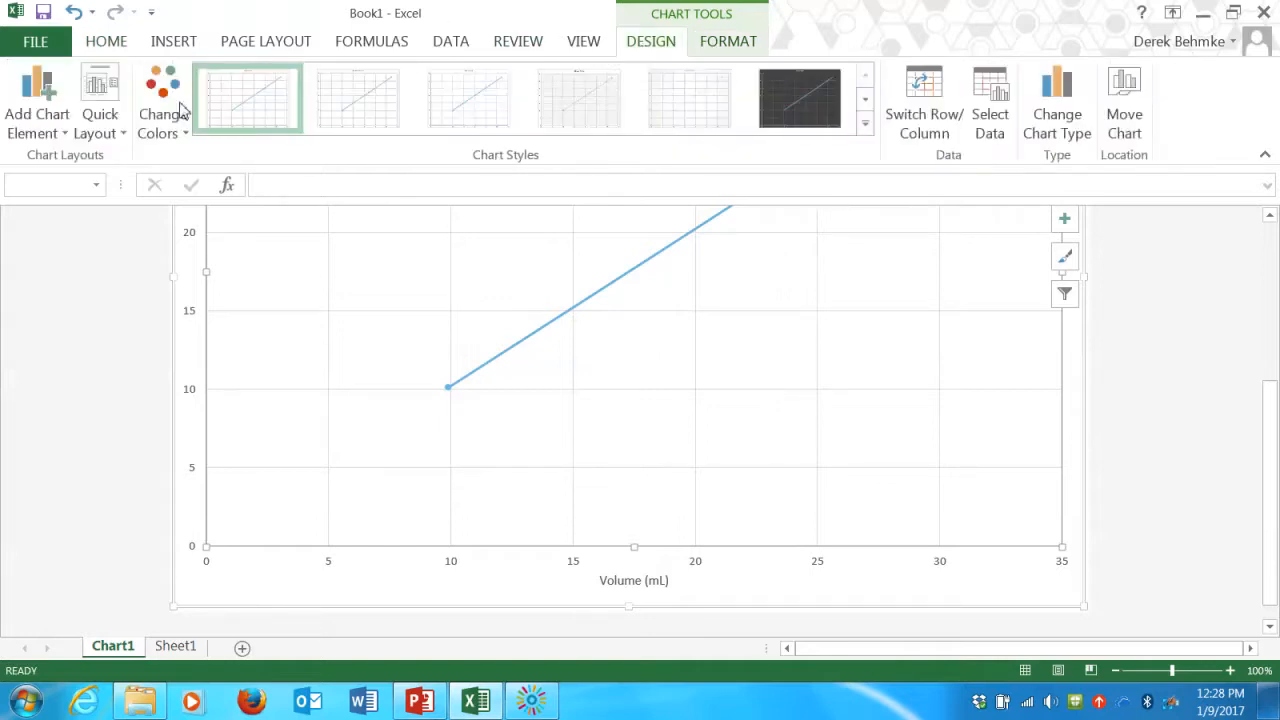
left_click(41, 138)
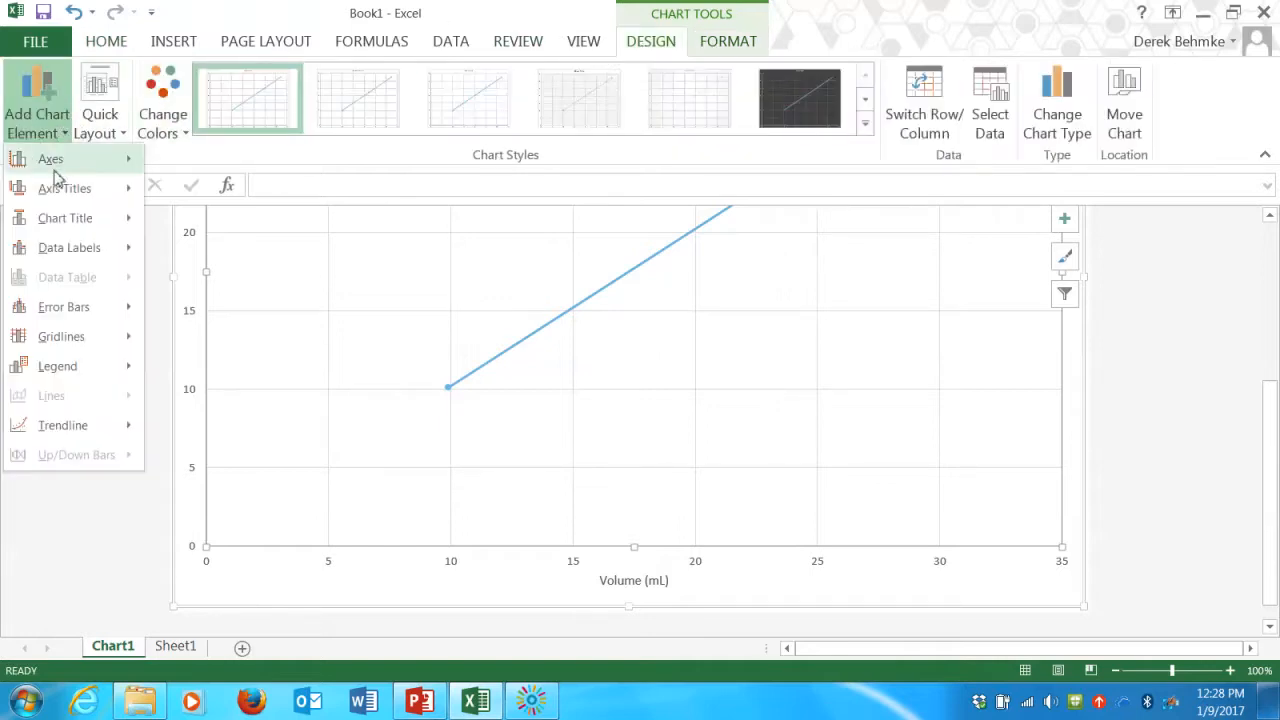
mouse_move(100, 192)
left_click(224, 249)
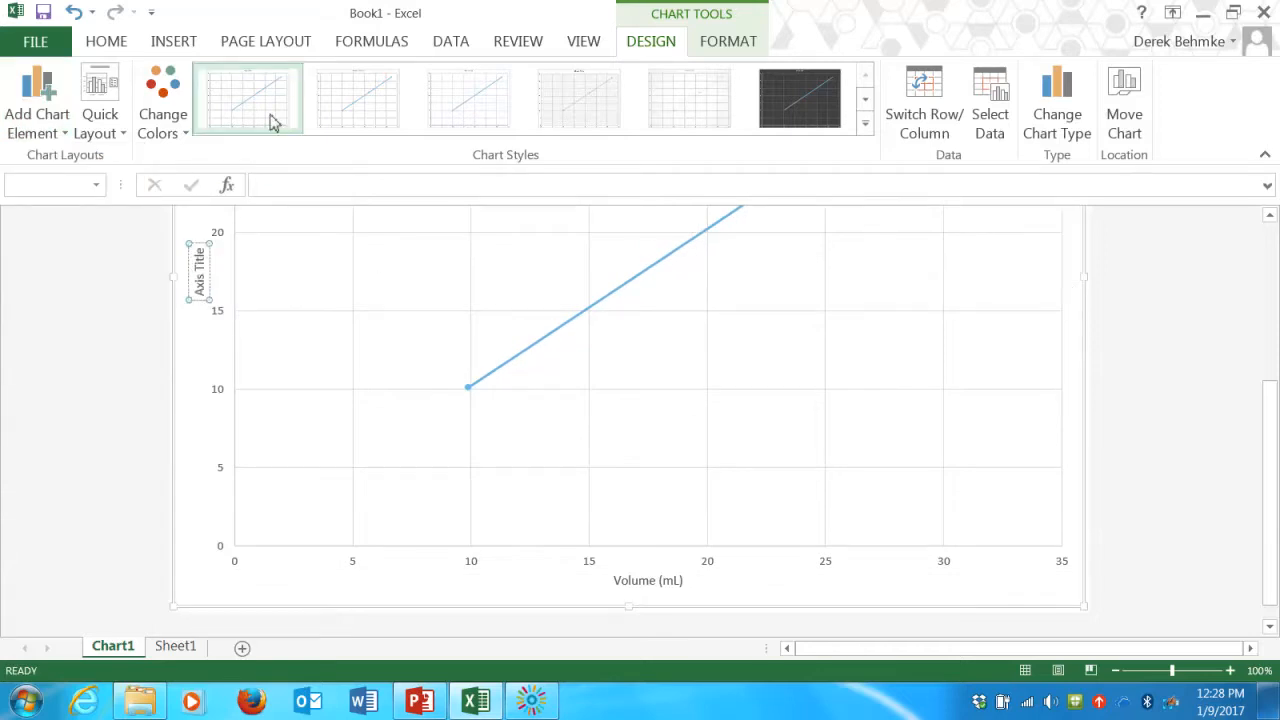
Replace the vertical axis title's placeholder text with "Mass (g)".
key("BackSpace")
key("BackSpace")
key("BackSpace")
key("BackSpace")
key("BackSpace")
key("BackSpace")
key("BackSpace")
key("BackSpace")
key("BackSpace")
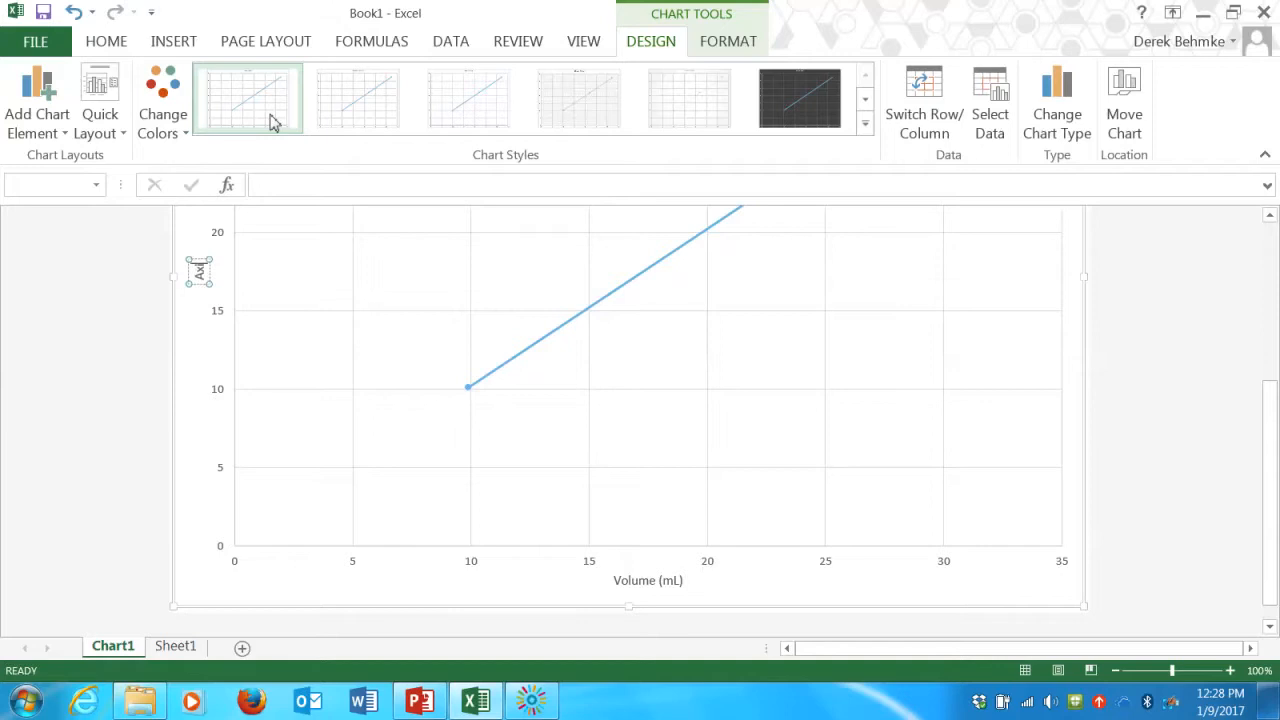
key("BackSpace")
type("Mass (g)")
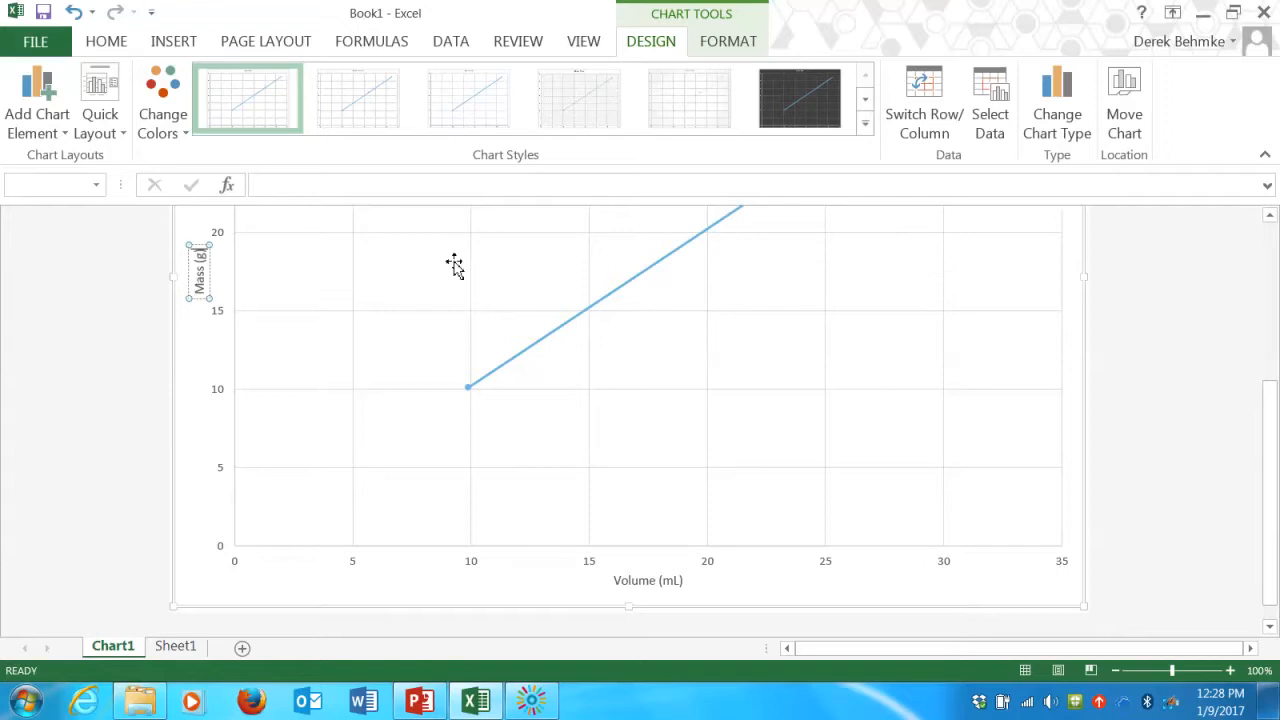
left_click(141, 367)
Replace the chart title's placeholder text with "Mass vs. Volume of Water".
scroll(614, 420, "up", 1)
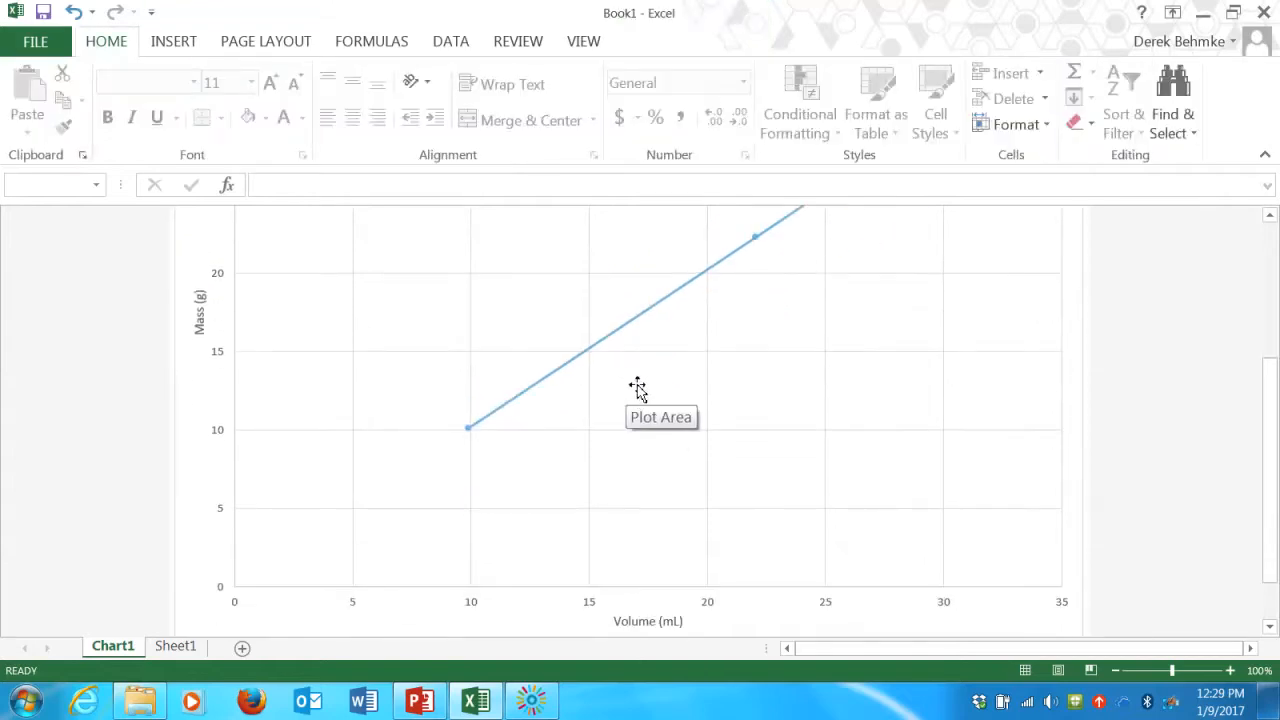
scroll(638, 390, "up", 1)
scroll(640, 388, "up", 3)
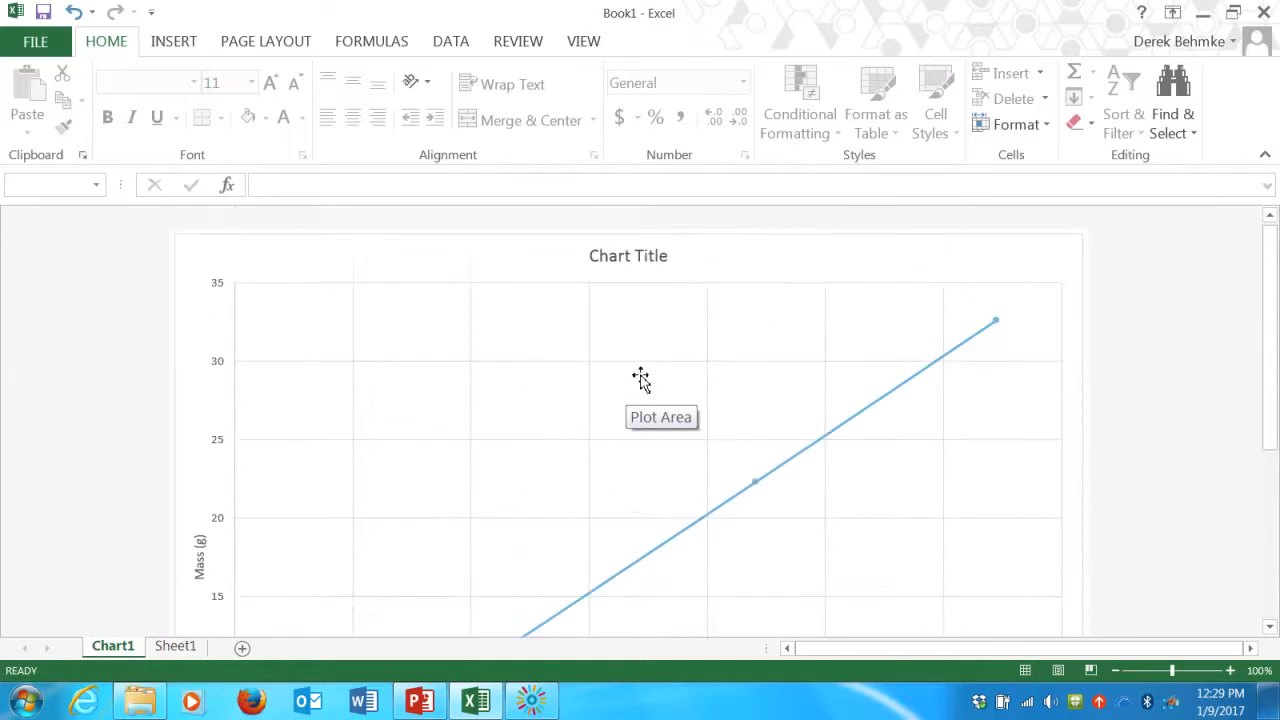
left_click(666, 262)
left_click(671, 256)
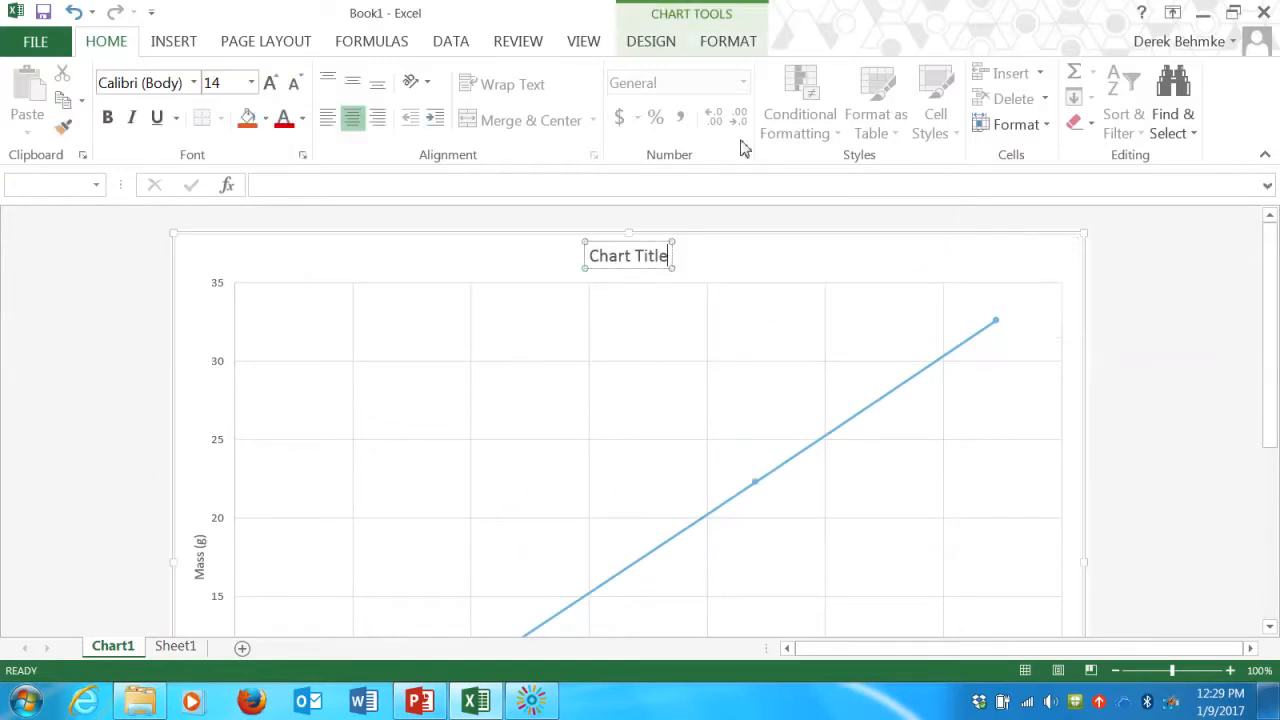
key("BackSpace")
key("BackSpace")
key("BackSpace")
key("BackSpace")
key("BackSpace")
key("BackSpace")
key("BackSpace")
key("BackSpace")
key("BackSpace")
key("BackSpace")
key("BackSpace")
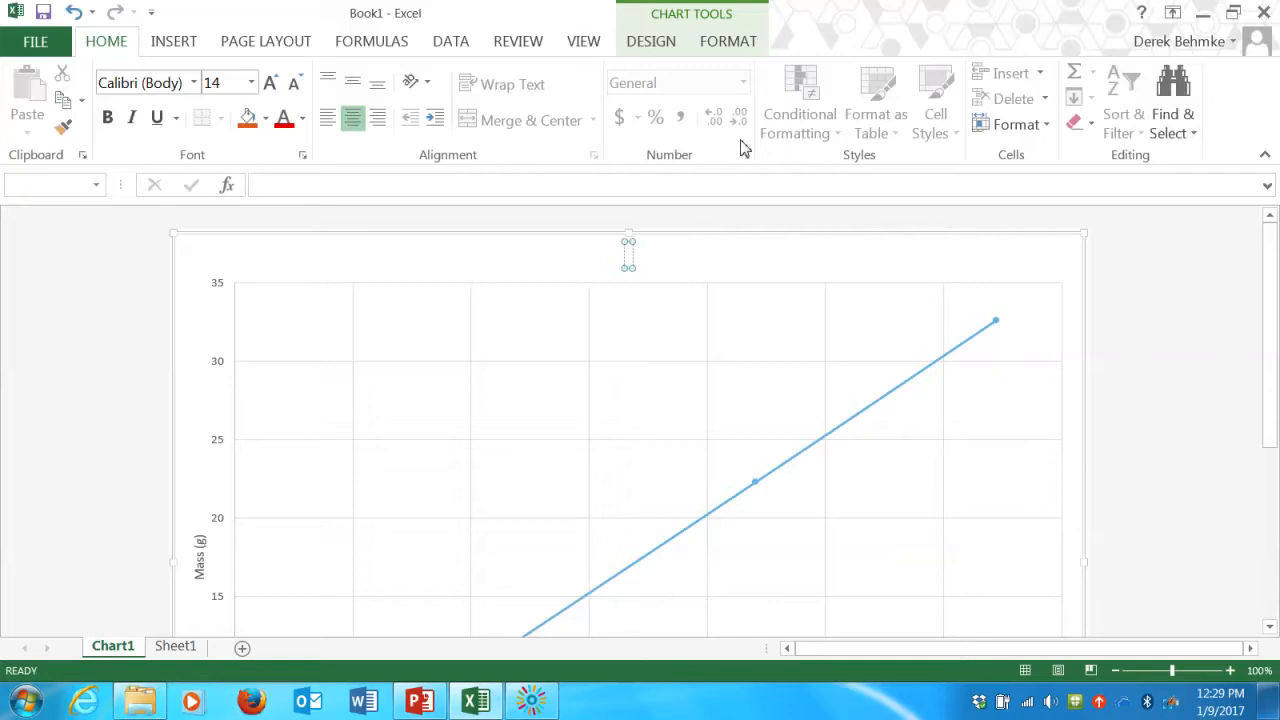
type("Mass v.s")
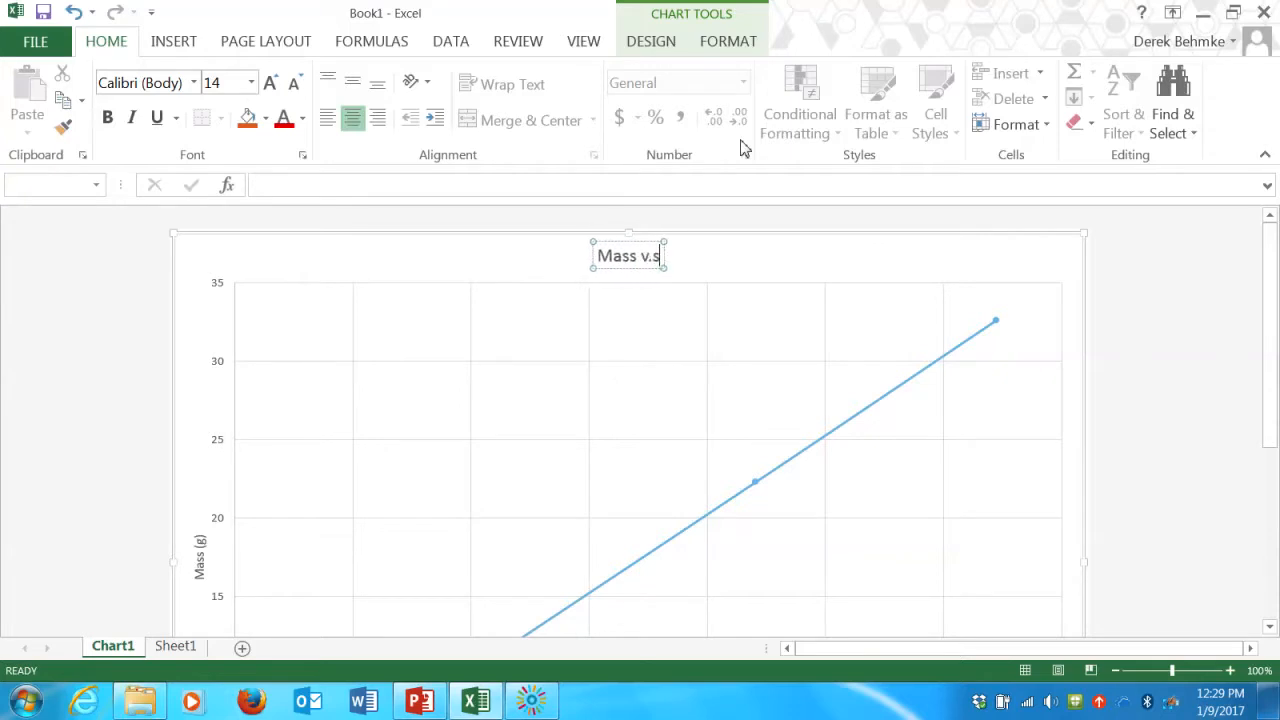
key("BackSpace")
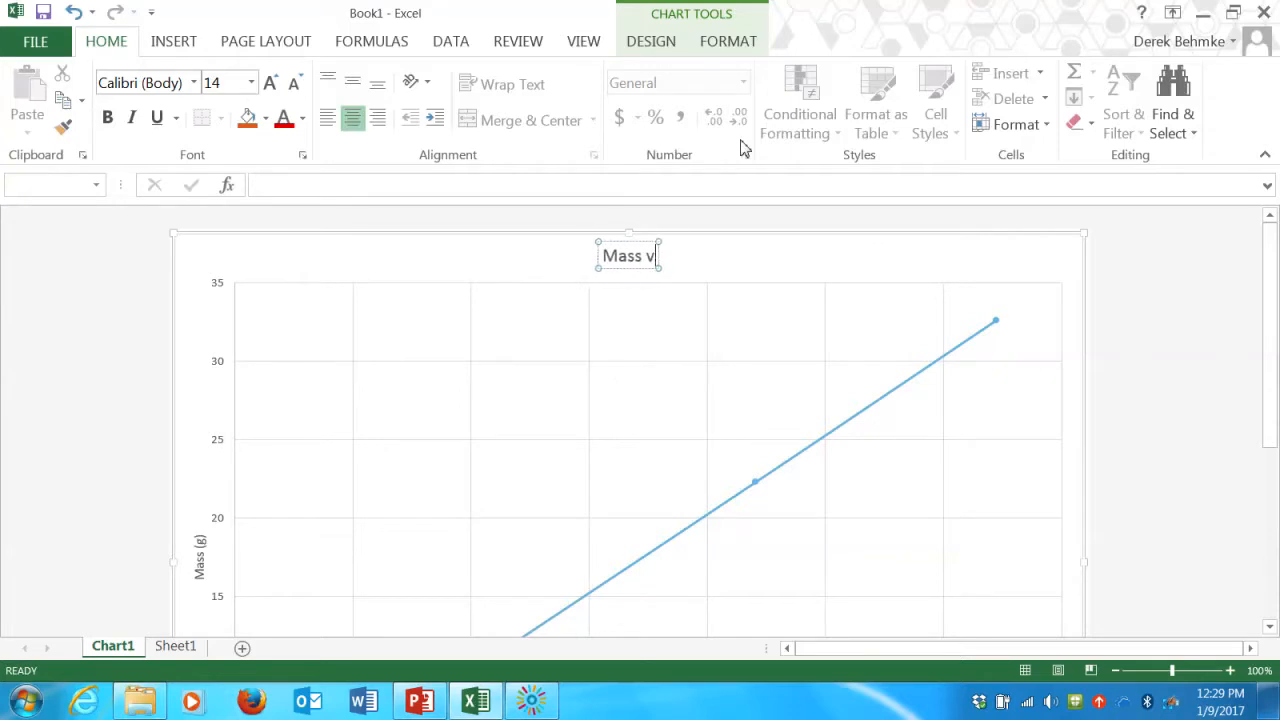
type("s")
type(". Vol")
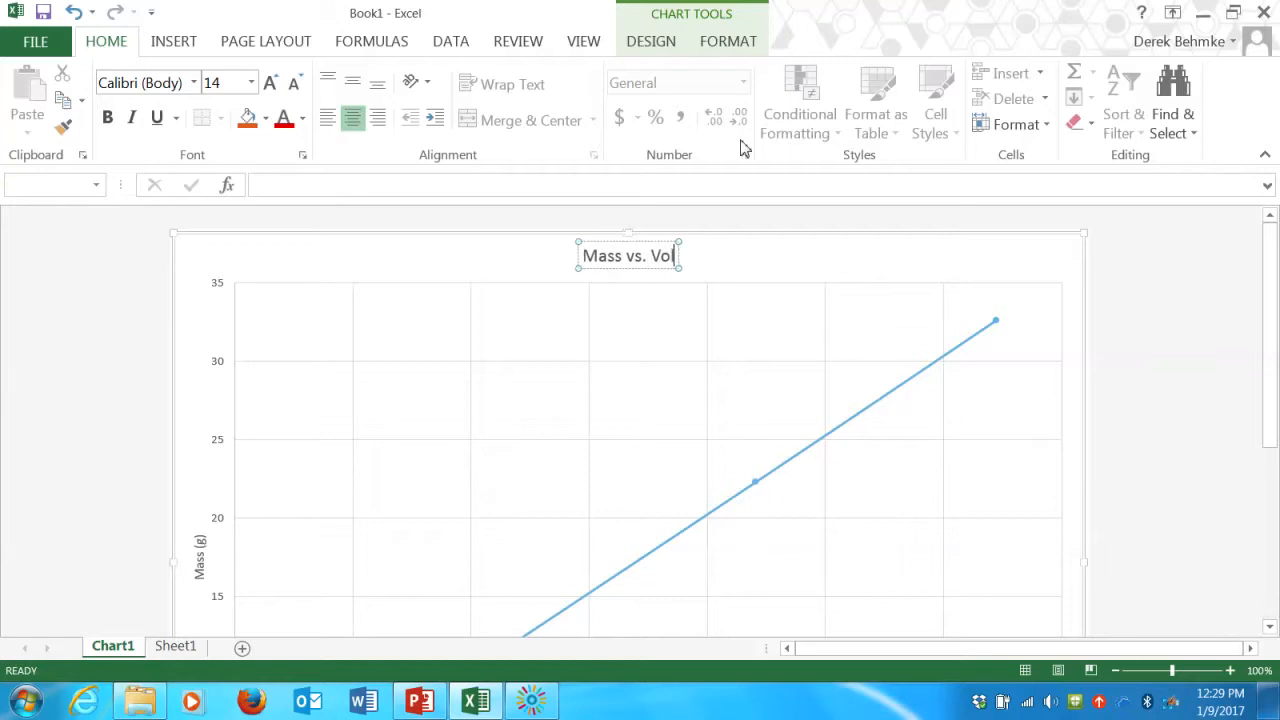
type("ume of Water")
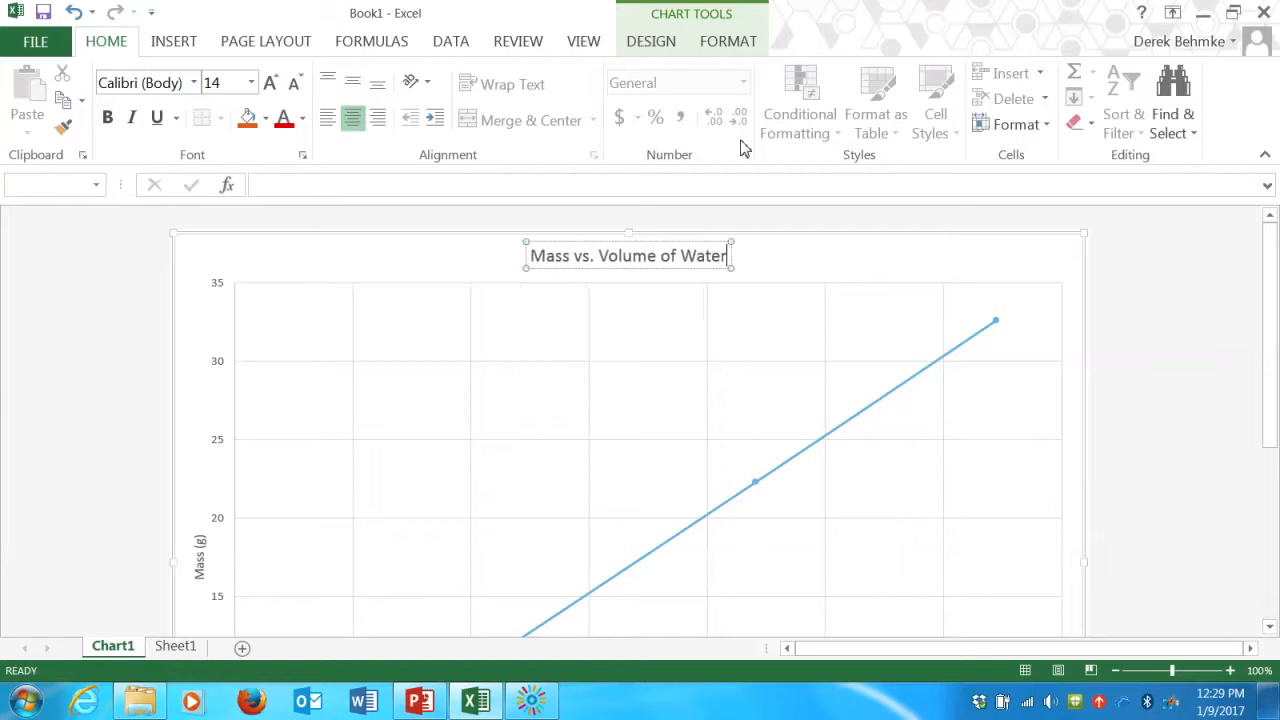
left_click(66, 287)
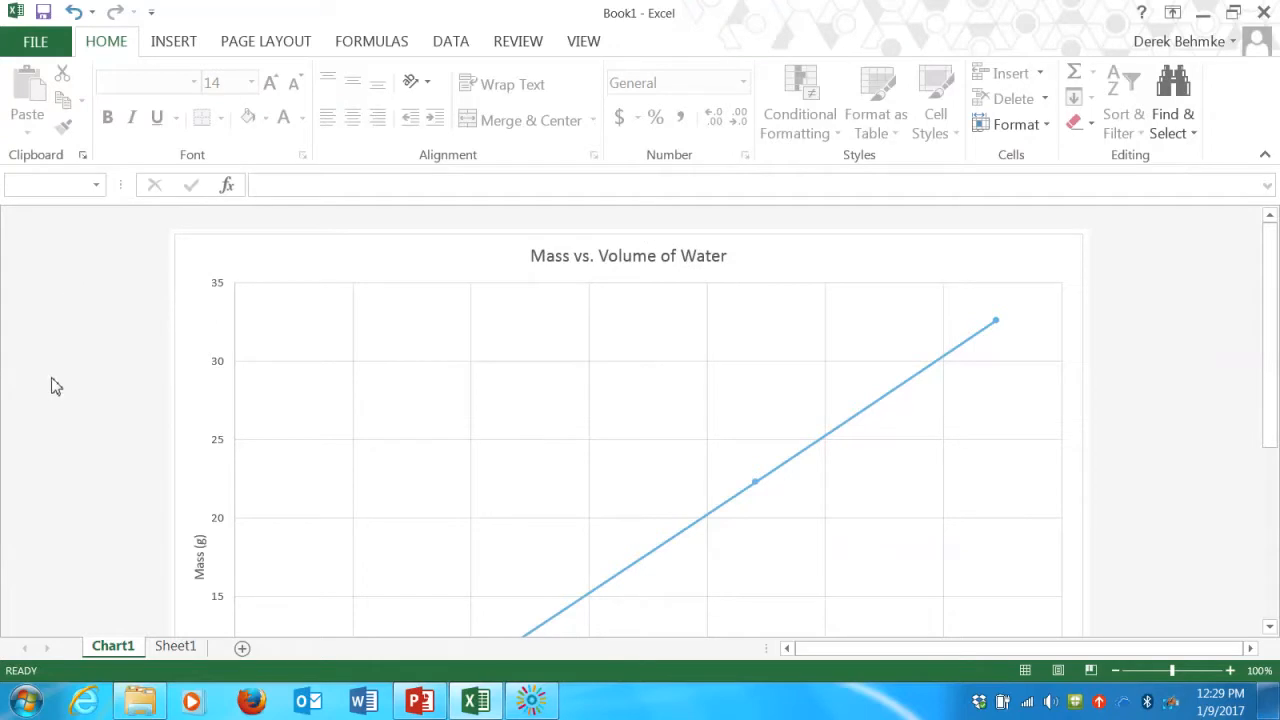
Add a linear trendline to the plotted data series and display its equation on the chart.
scroll(30, 395, "down", 2)
scroll(42, 381, "down", 2)
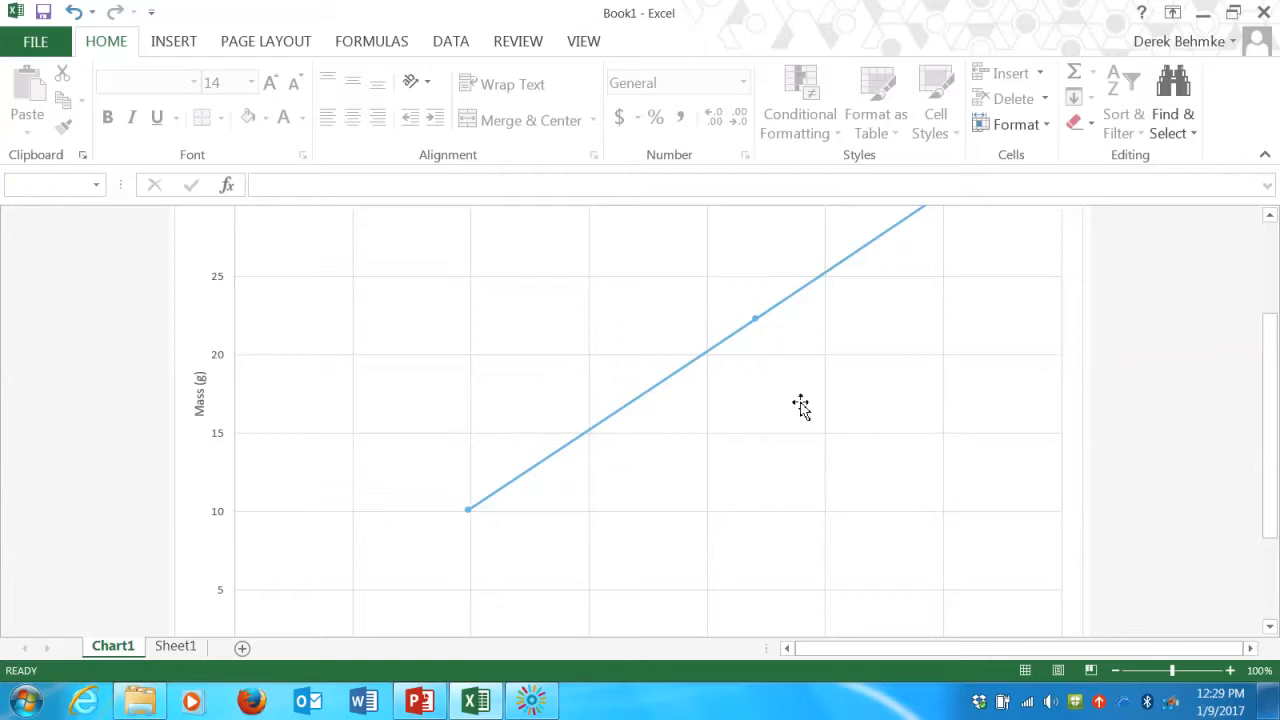
scroll(800, 400, "up", 2)
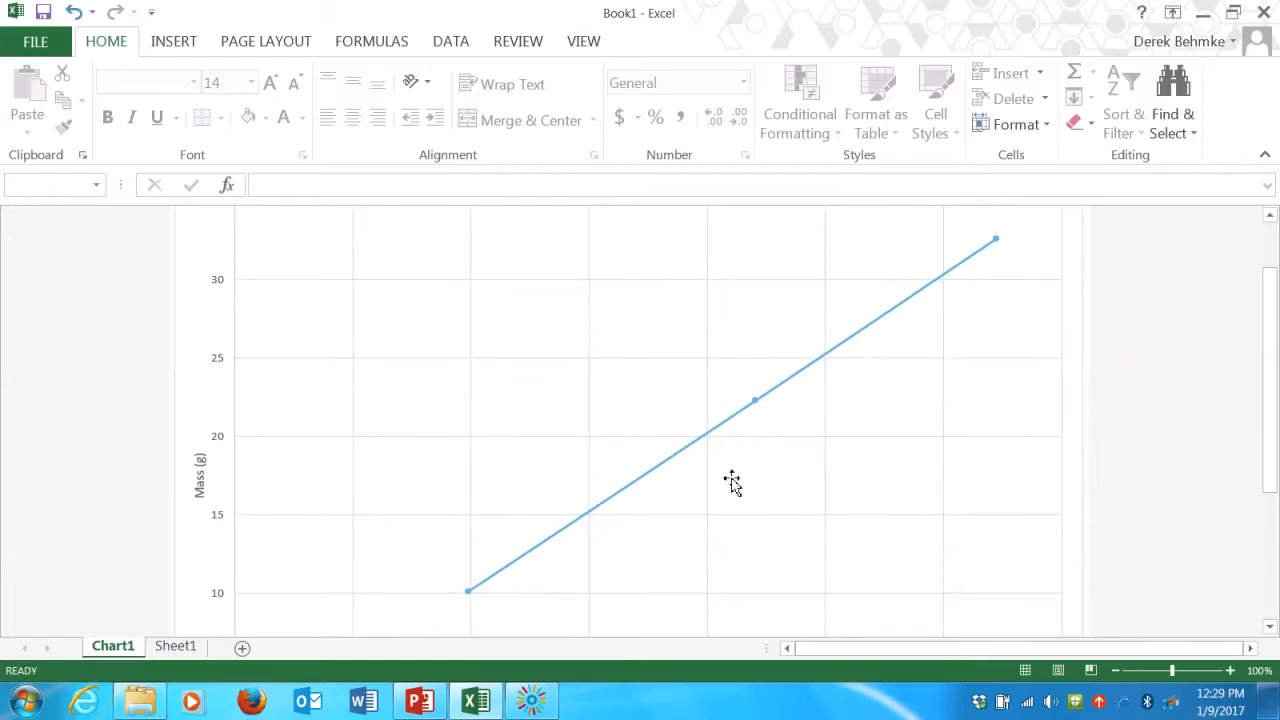
scroll(331, 463, "up", 2)
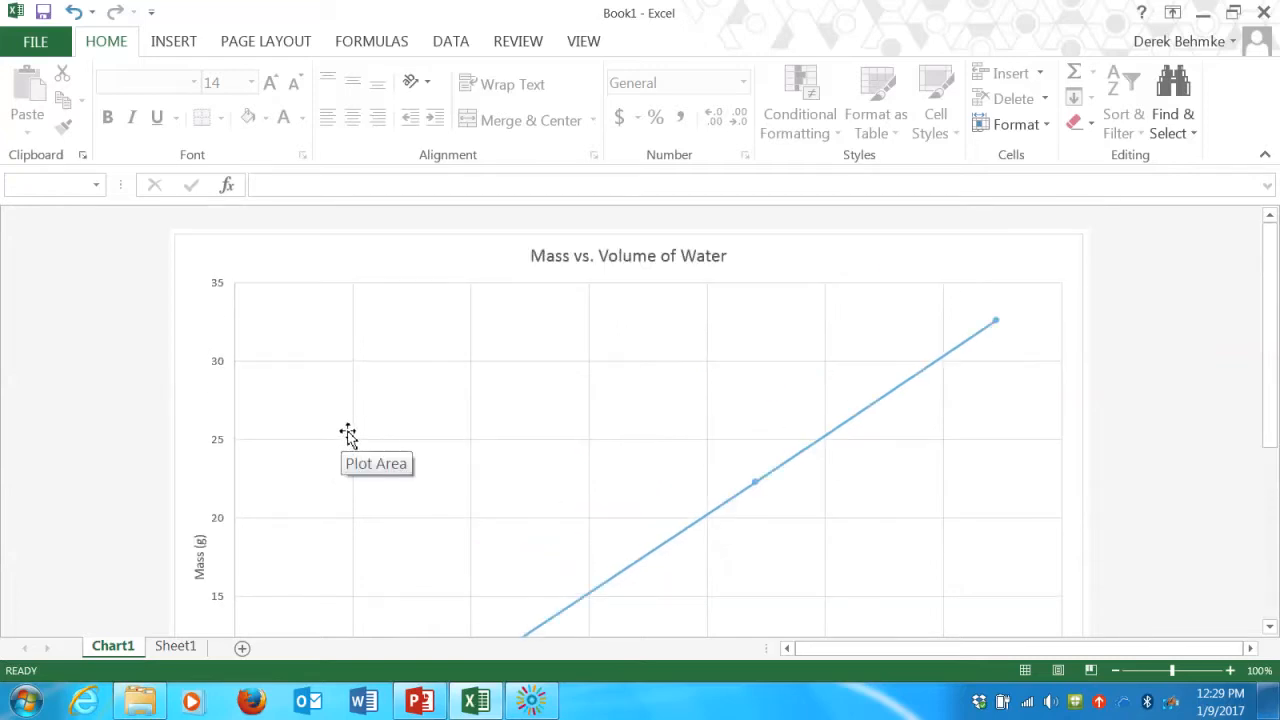
mouse_move(976, 349)
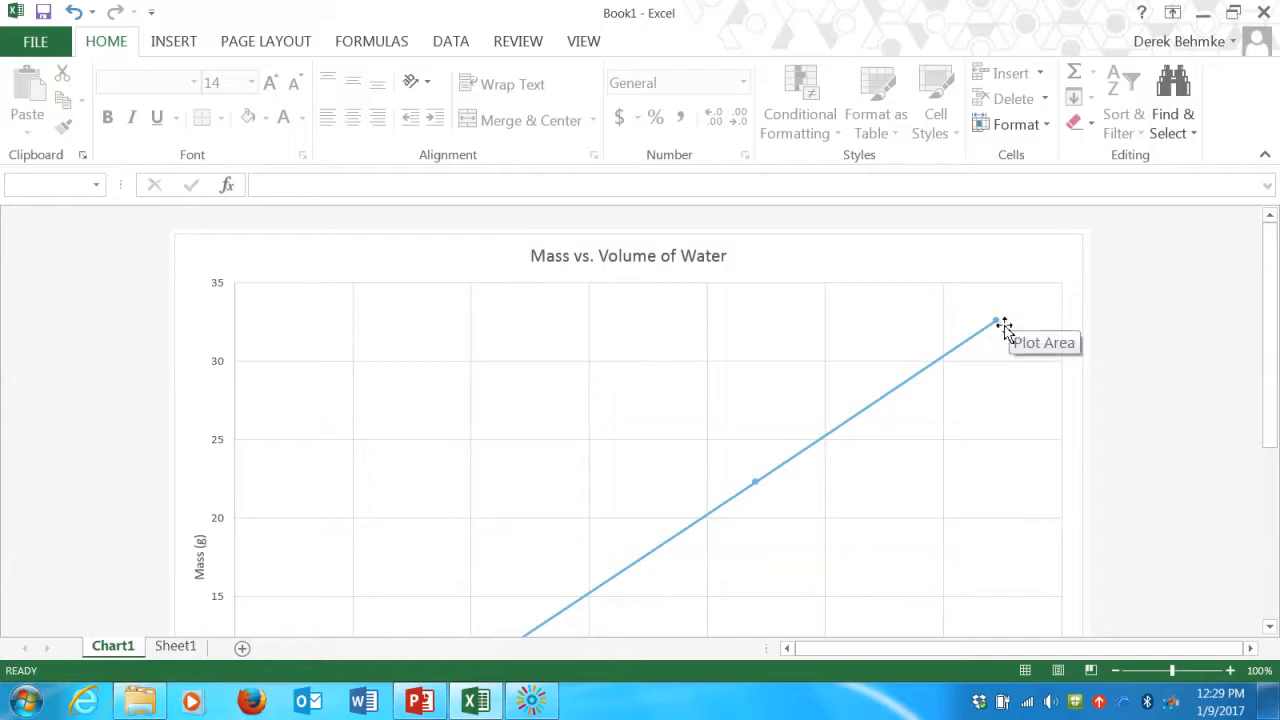
right_click(997, 322)
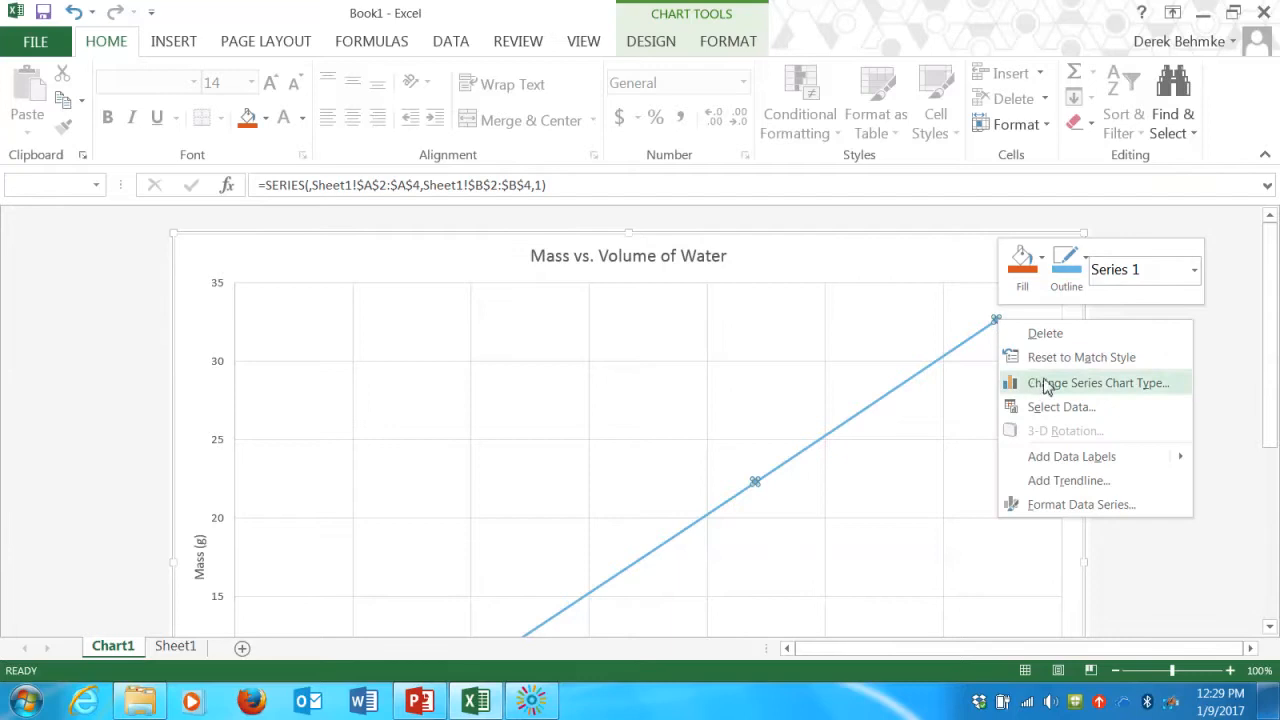
left_click(1087, 481)
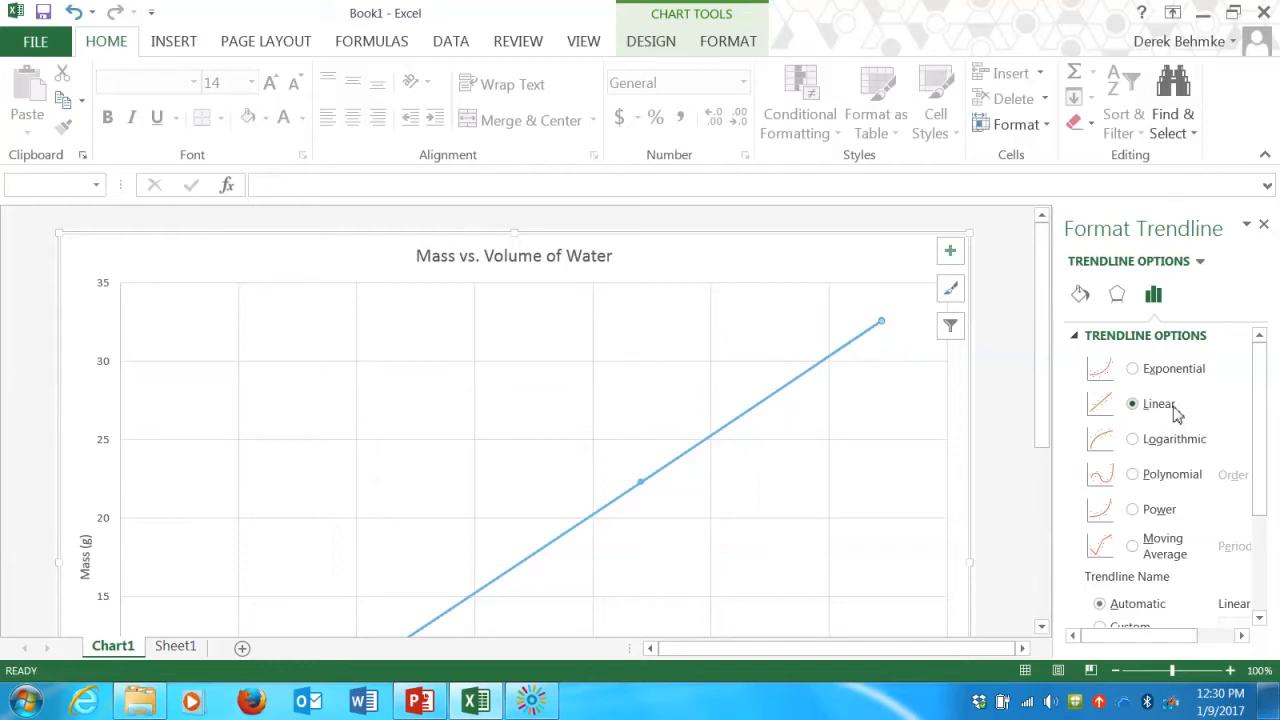
scroll(1175, 410, "down", 4)
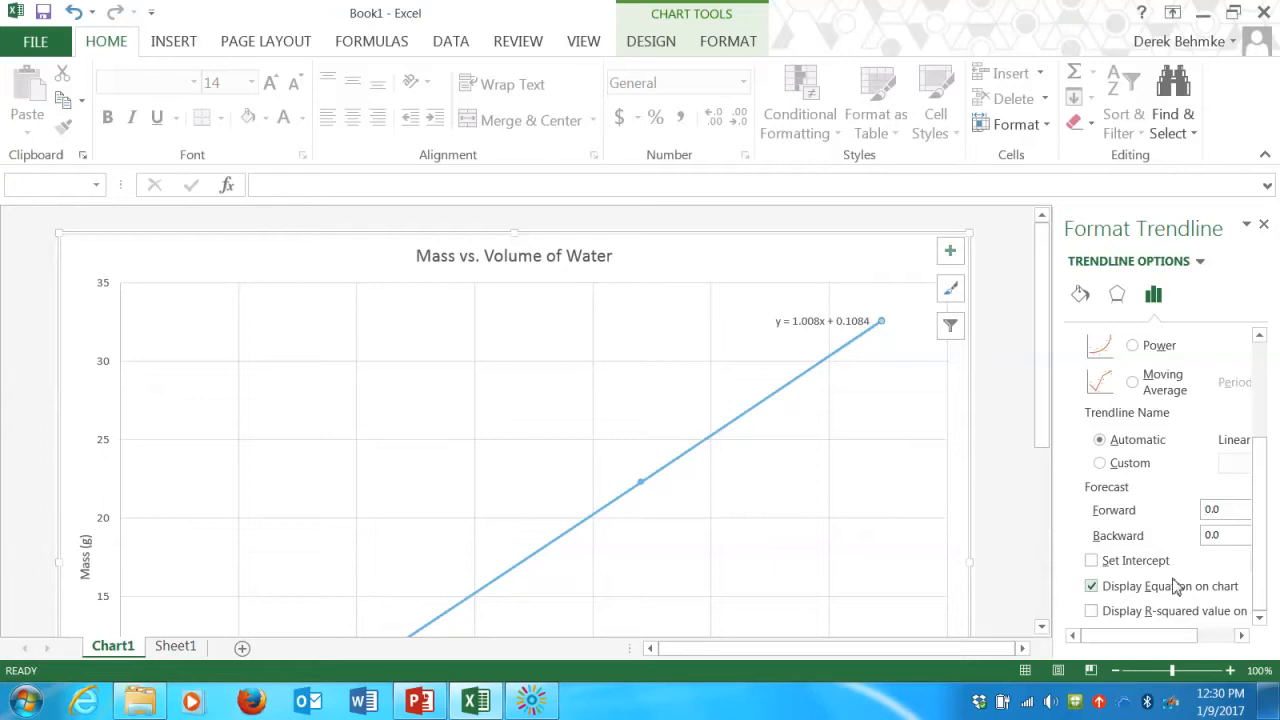
Display the trendline's R-squared value on the chart and close the trendline formatting options.
left_click(1096, 612)
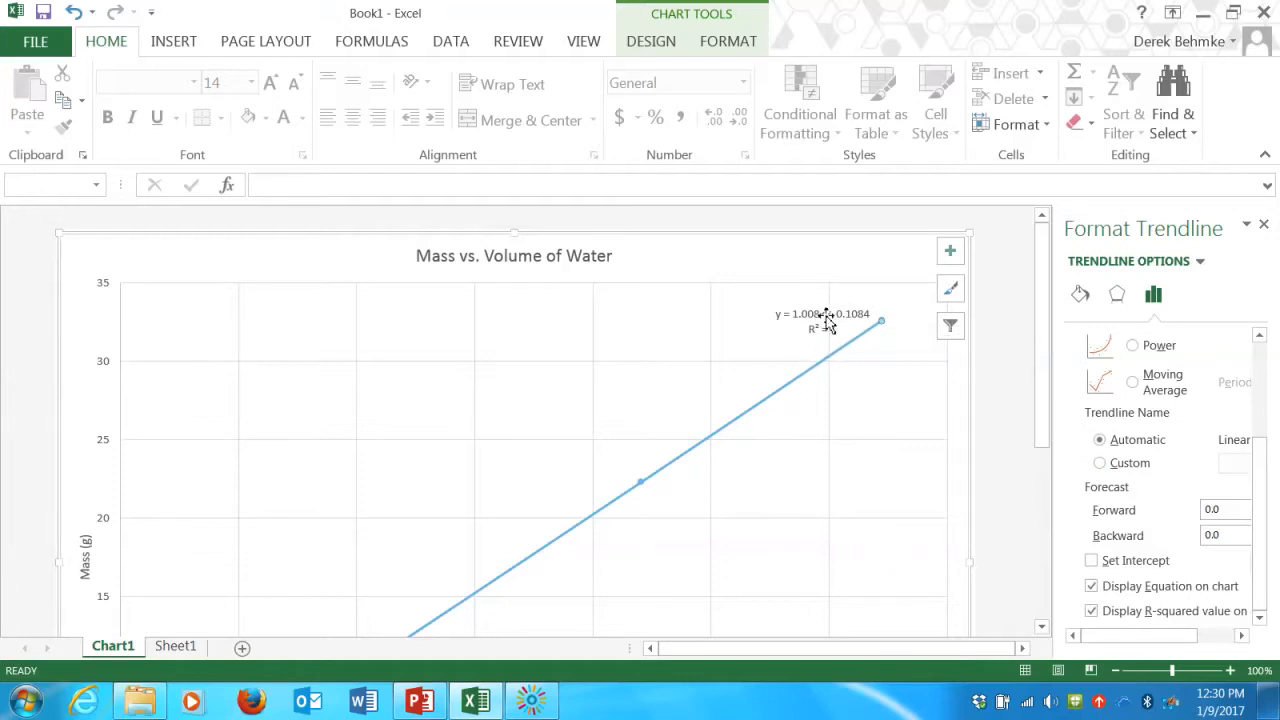
left_click(1265, 227)
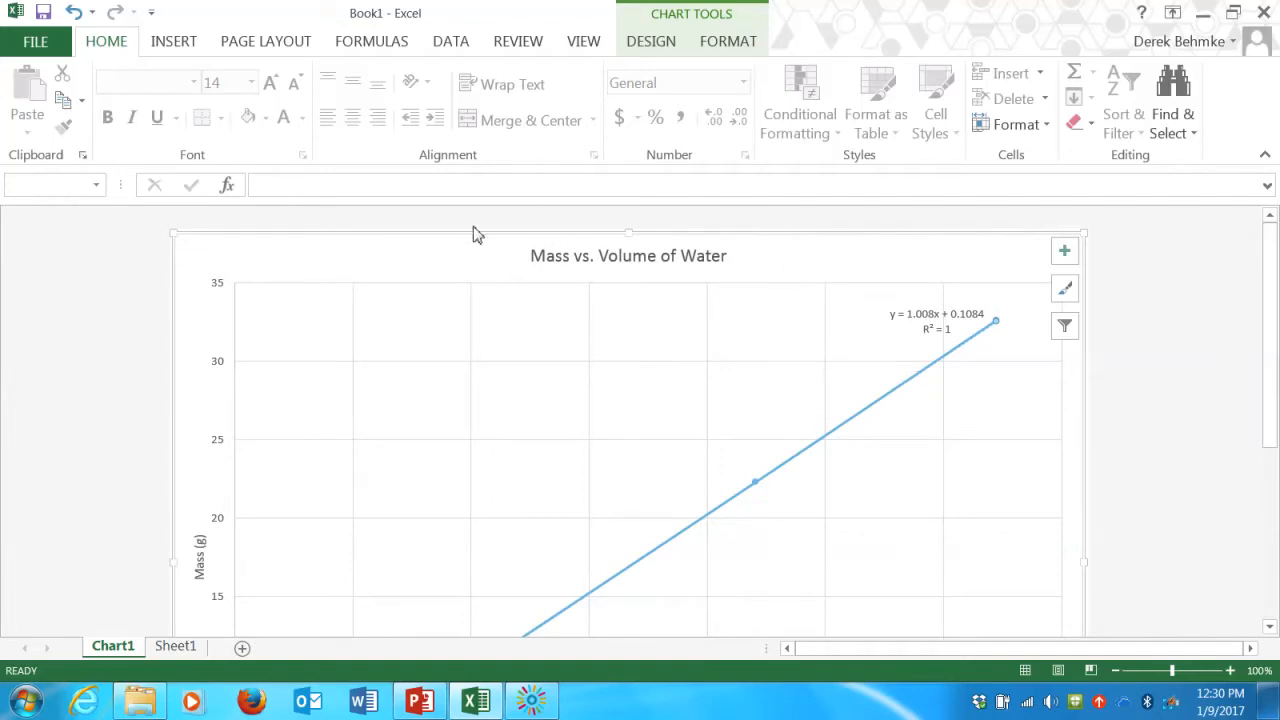
Save the workbook to the computer's Desktop folder as an Excel Workbook named Book1.
left_click(35, 42)
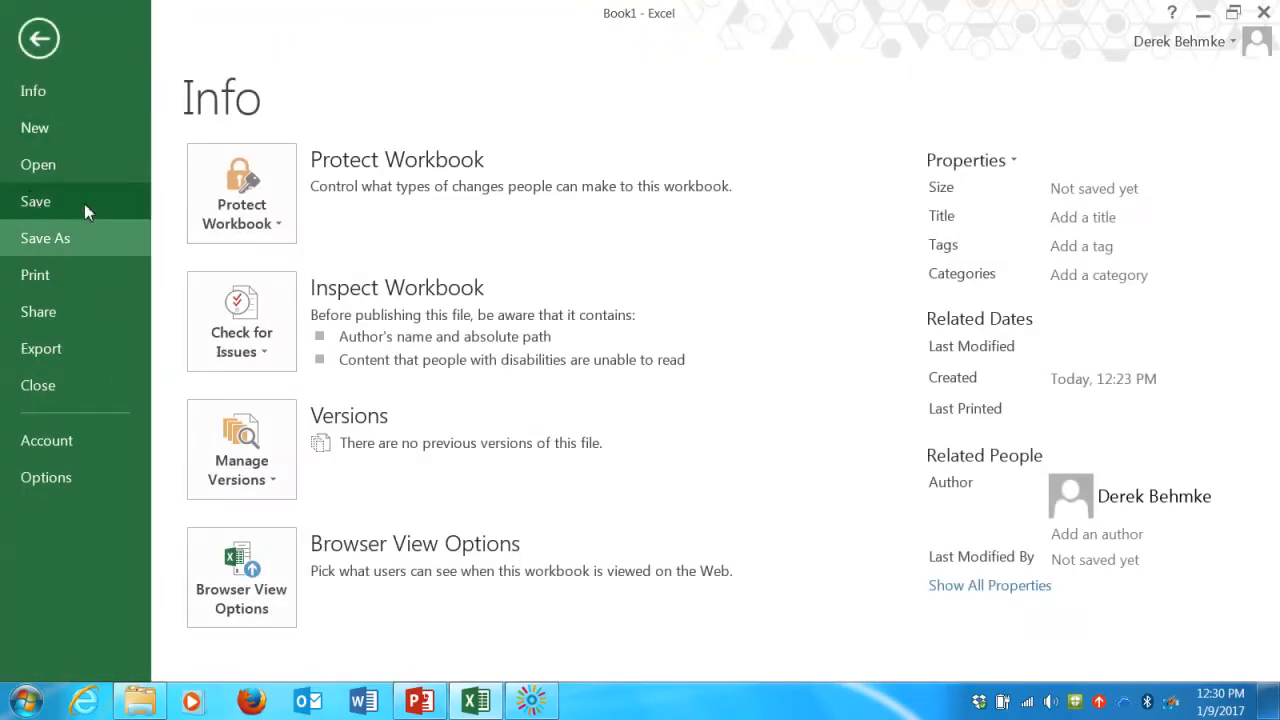
left_click(48, 238)
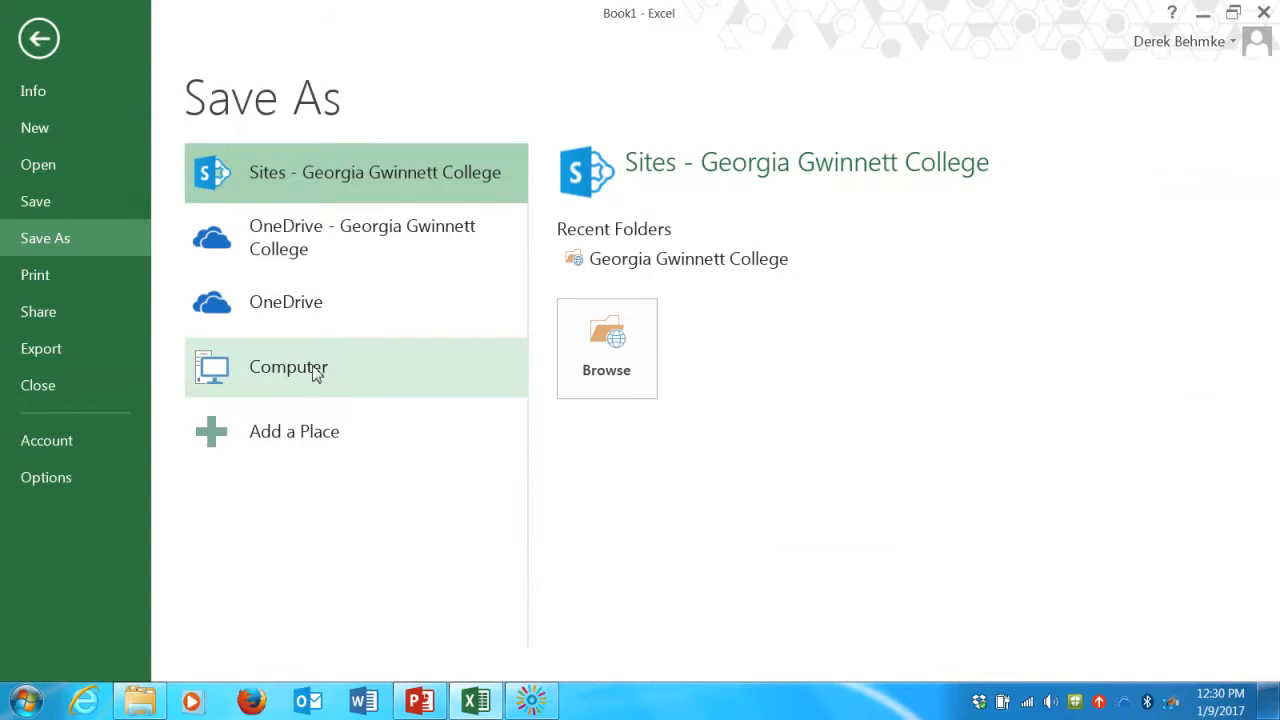
left_click(315, 369)
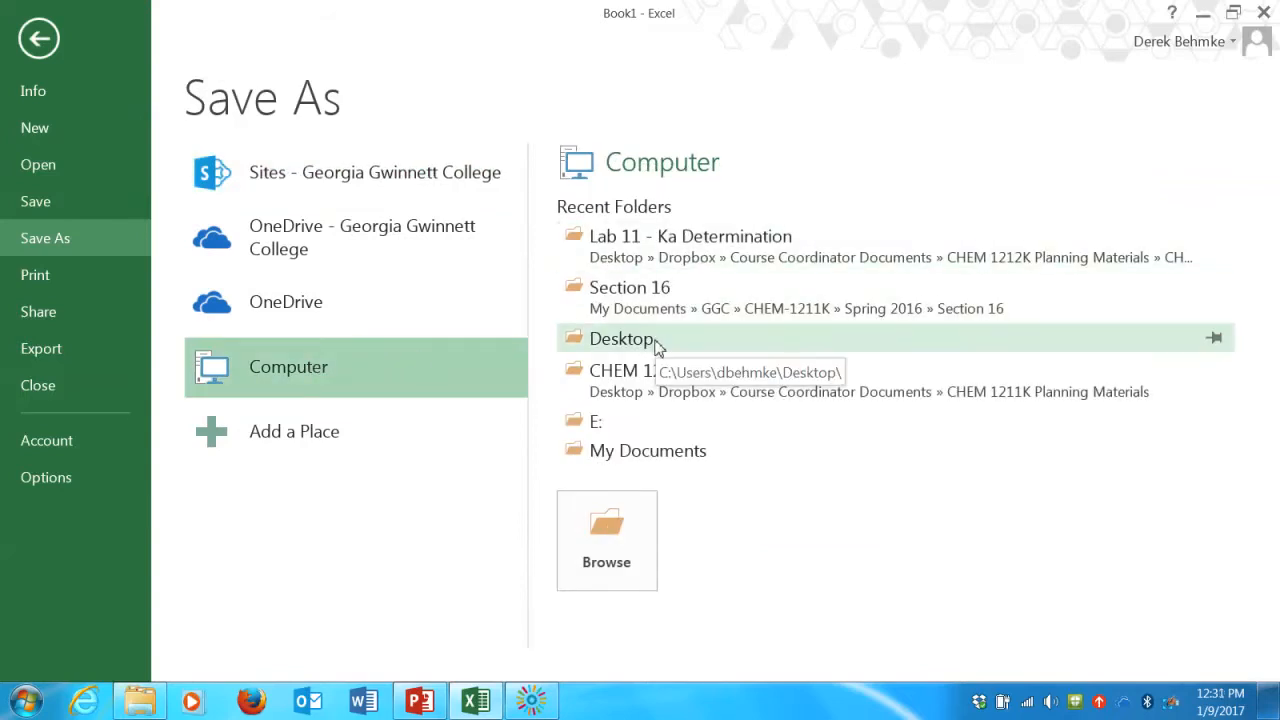
left_click(658, 342)
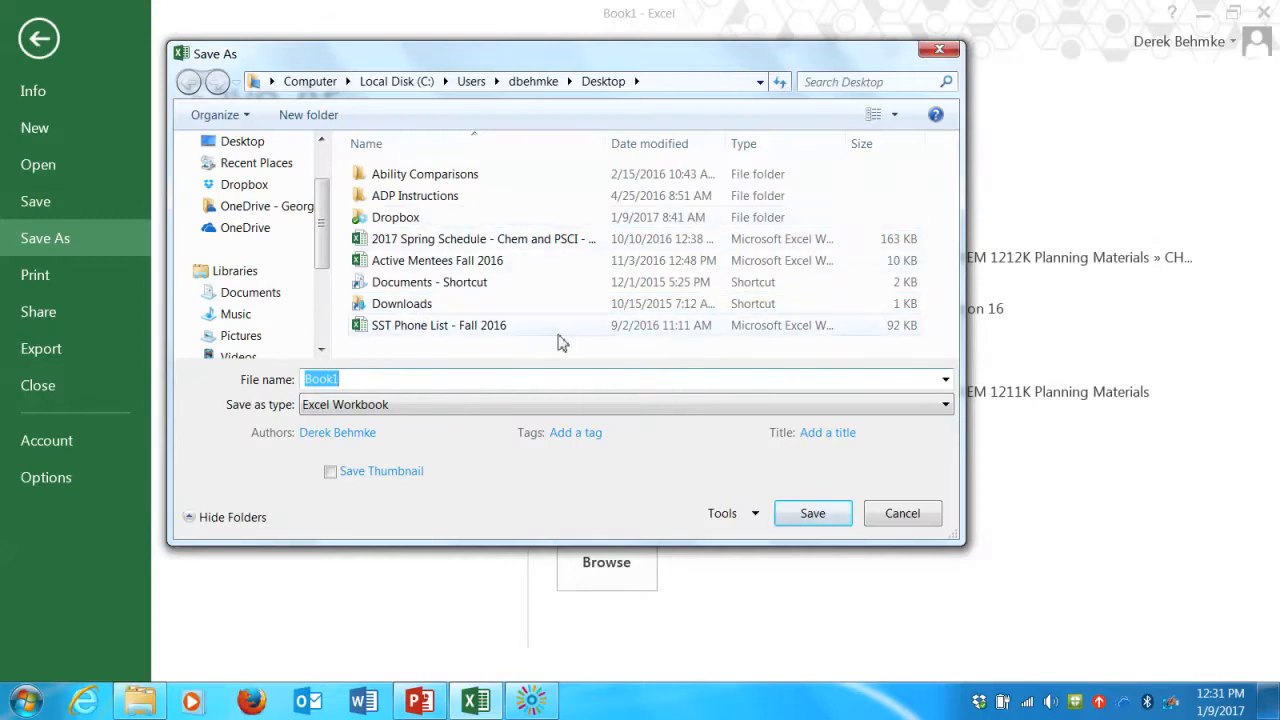
left_click(813, 515)
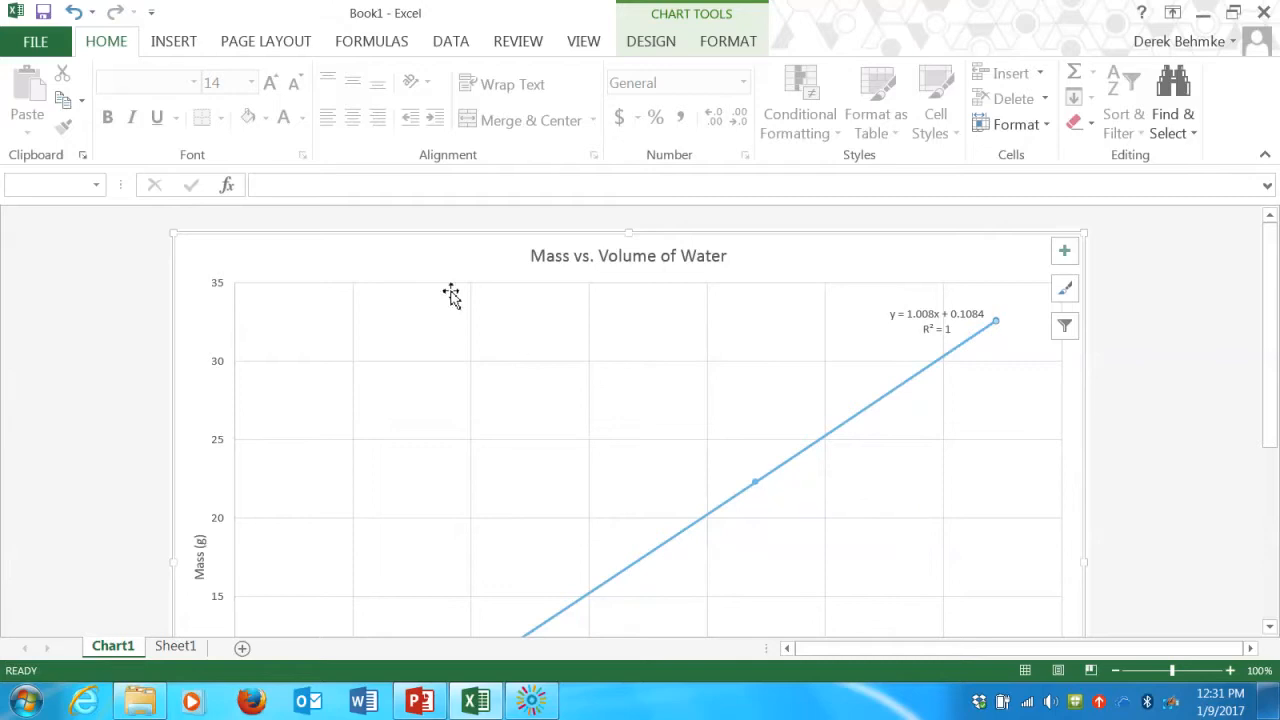
Copy the whole Mass vs. Volume of Water chart and paste it into a new blank Word document.
right_click(426, 260)
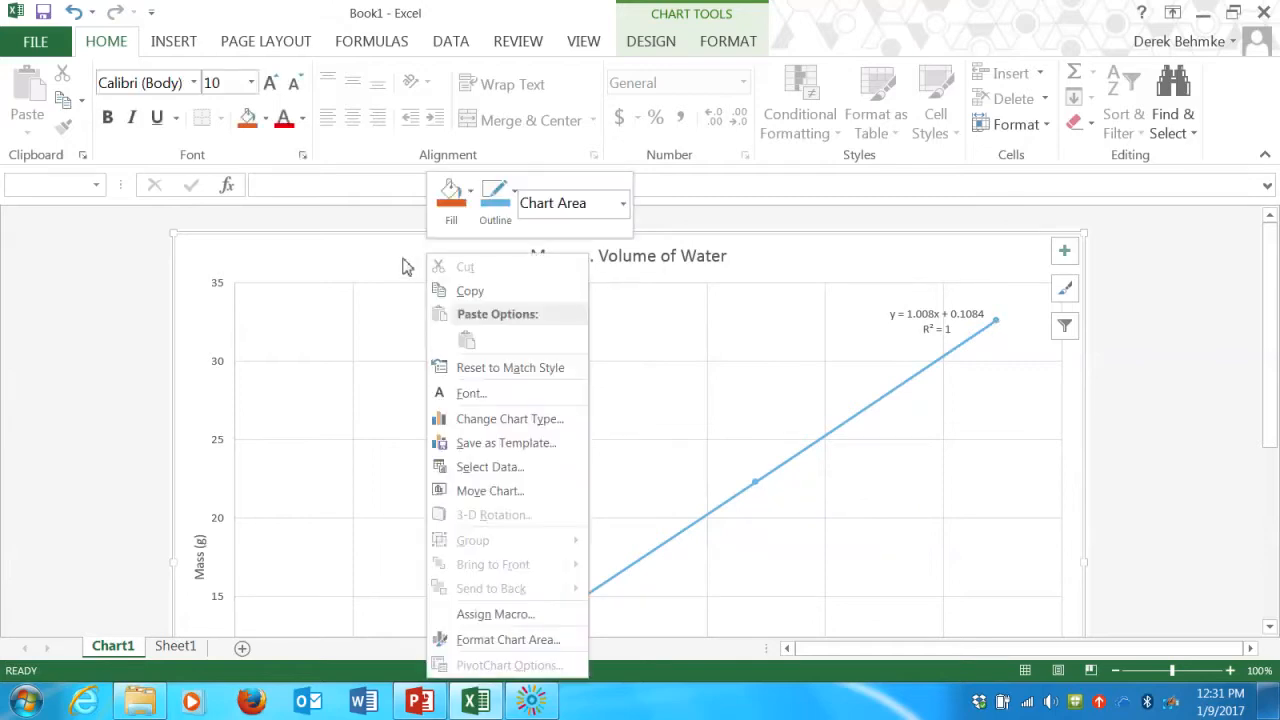
left_click(498, 294)
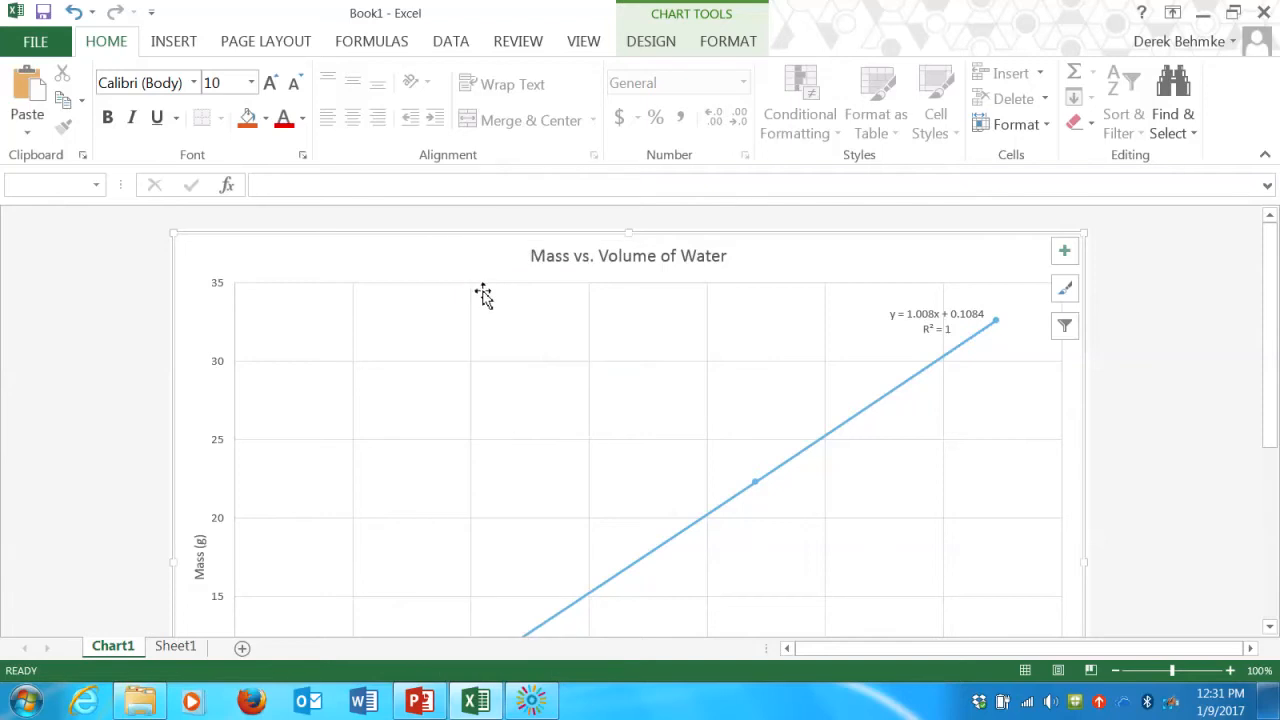
left_click(365, 703)
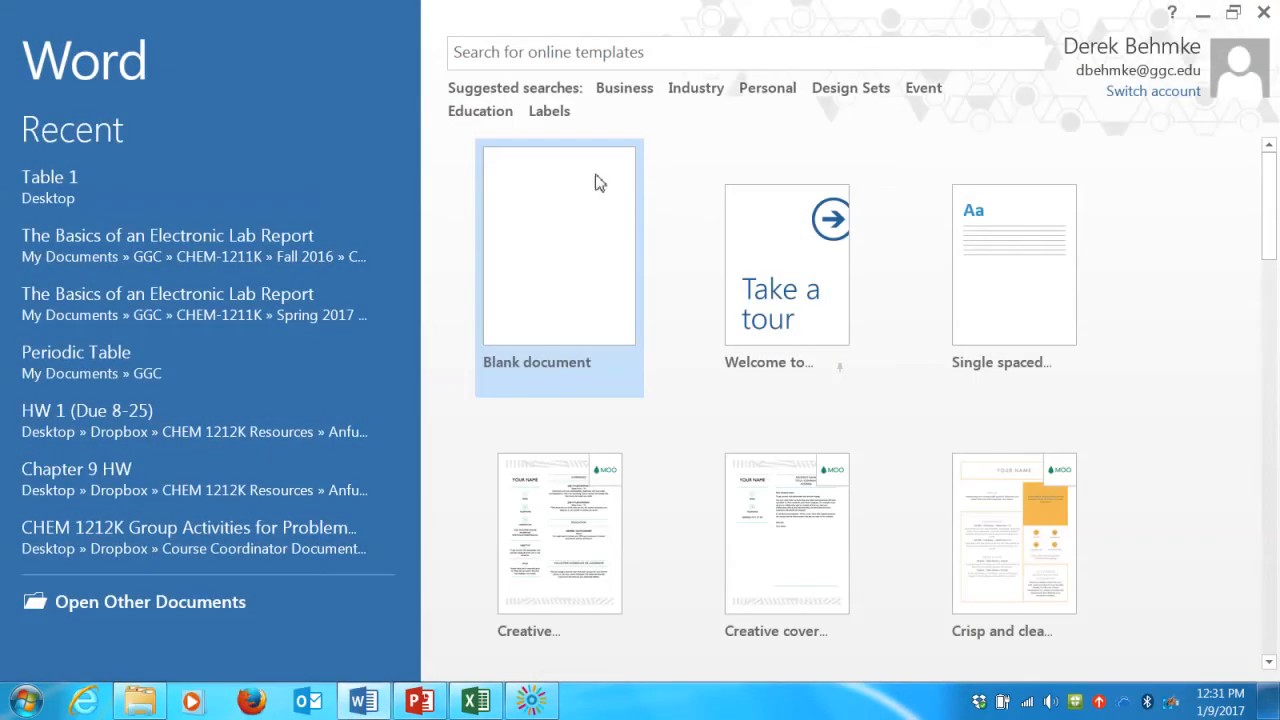
left_click(574, 218)
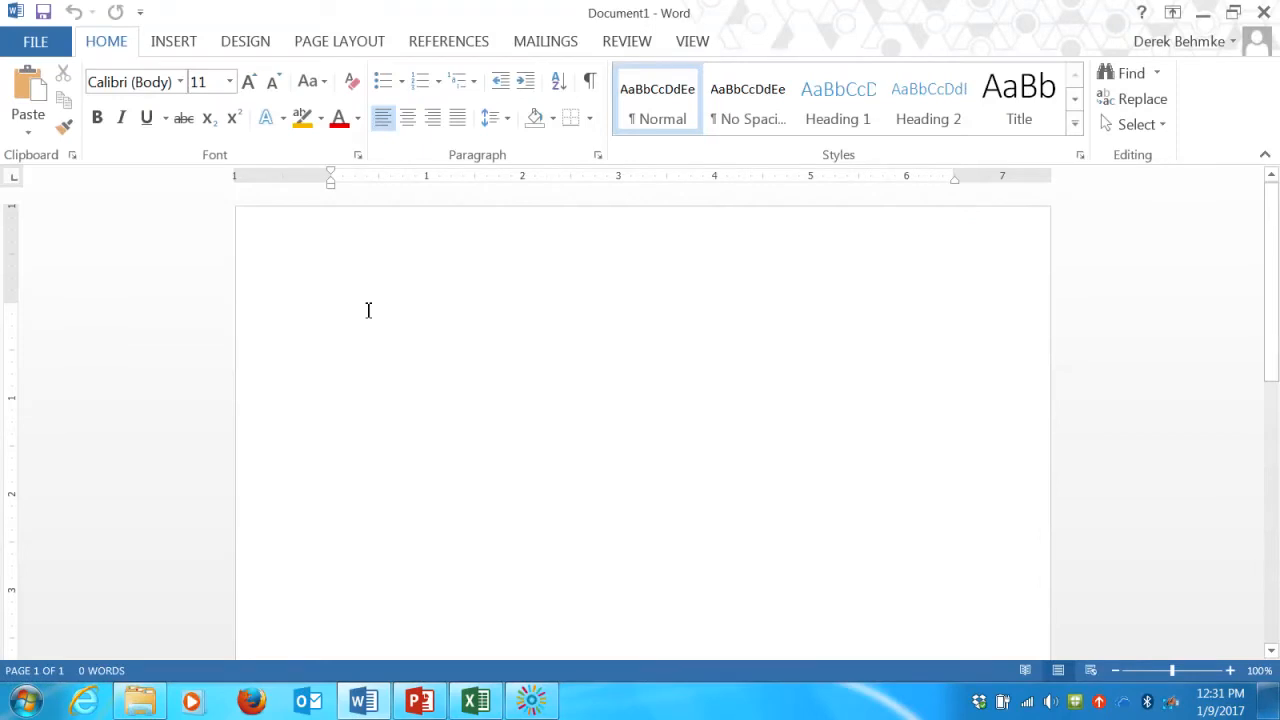
right_click(362, 312)
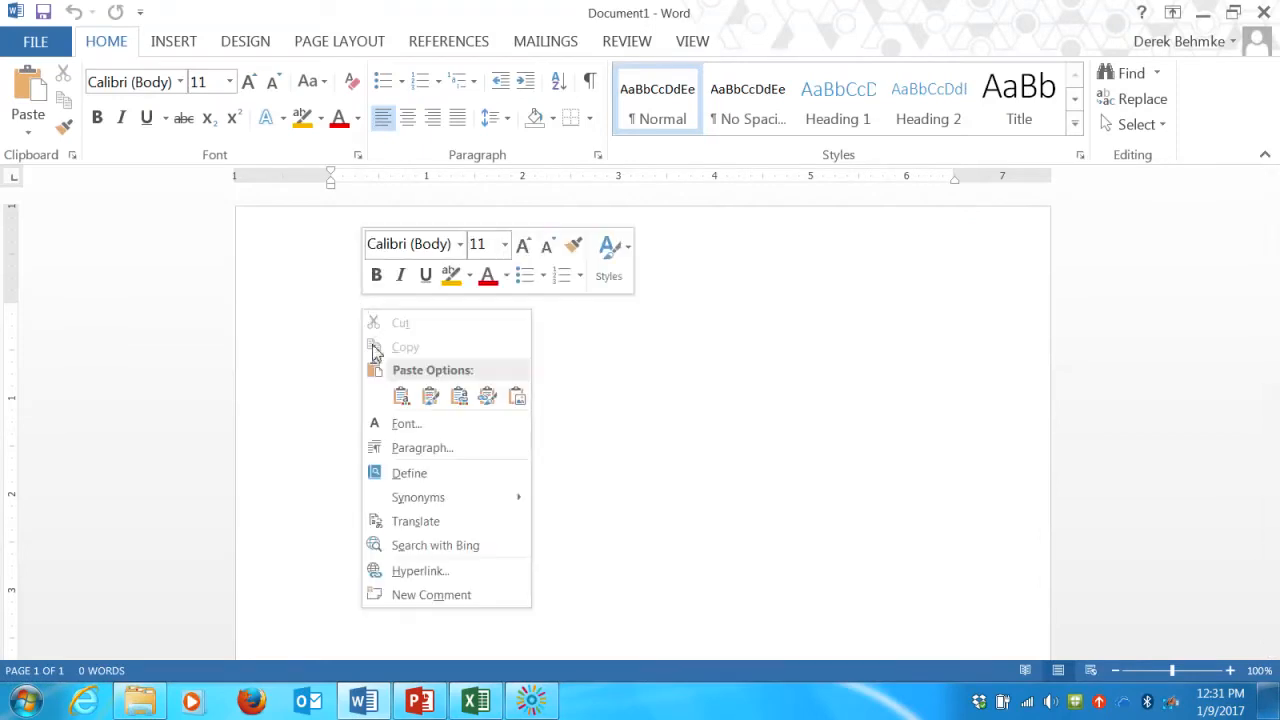
left_click(401, 396)
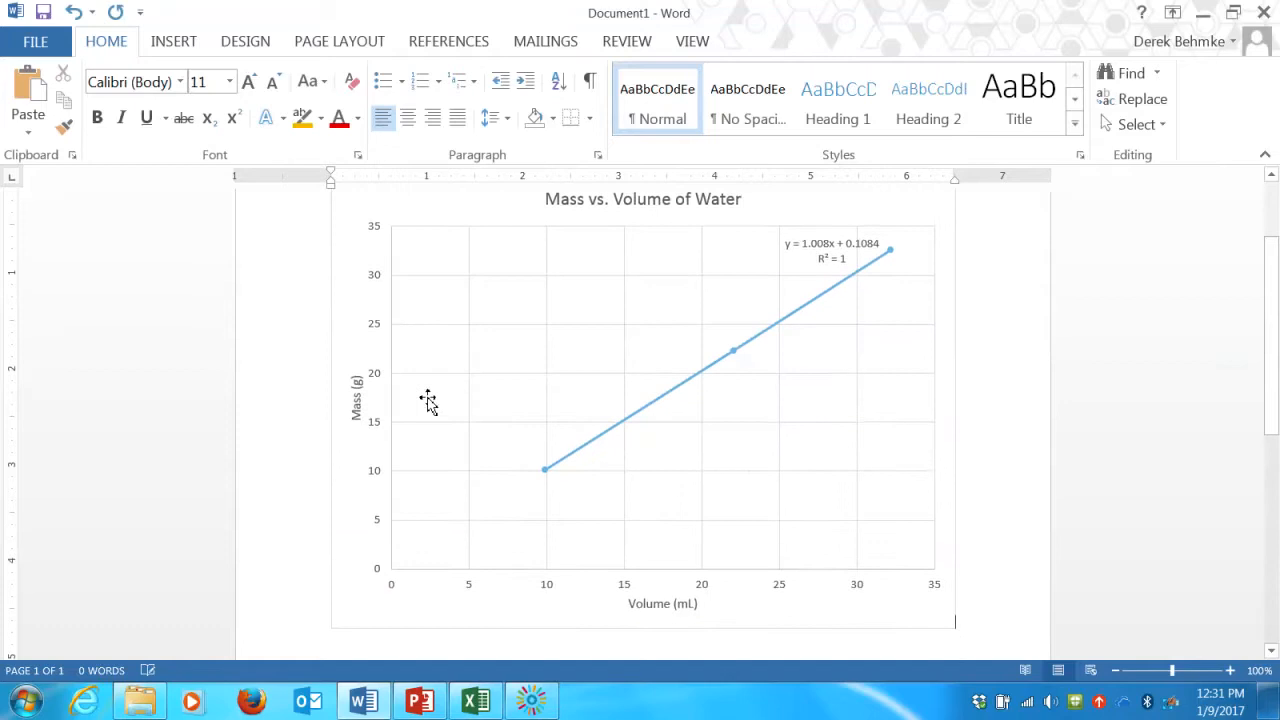
Shrink the pasted chart from its lower-right corner to about 5.3 inches wide and 4.1 inches high.
scroll(580, 358, "up", 2)
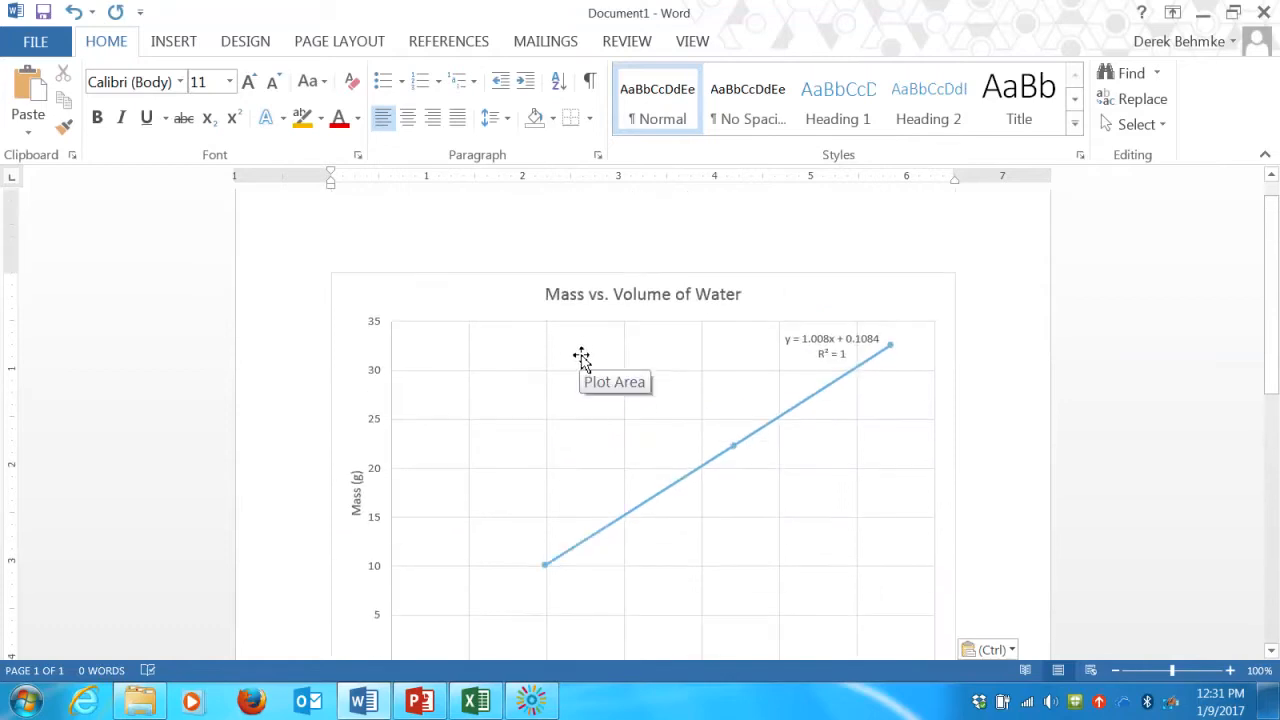
scroll(582, 347, "down", 1)
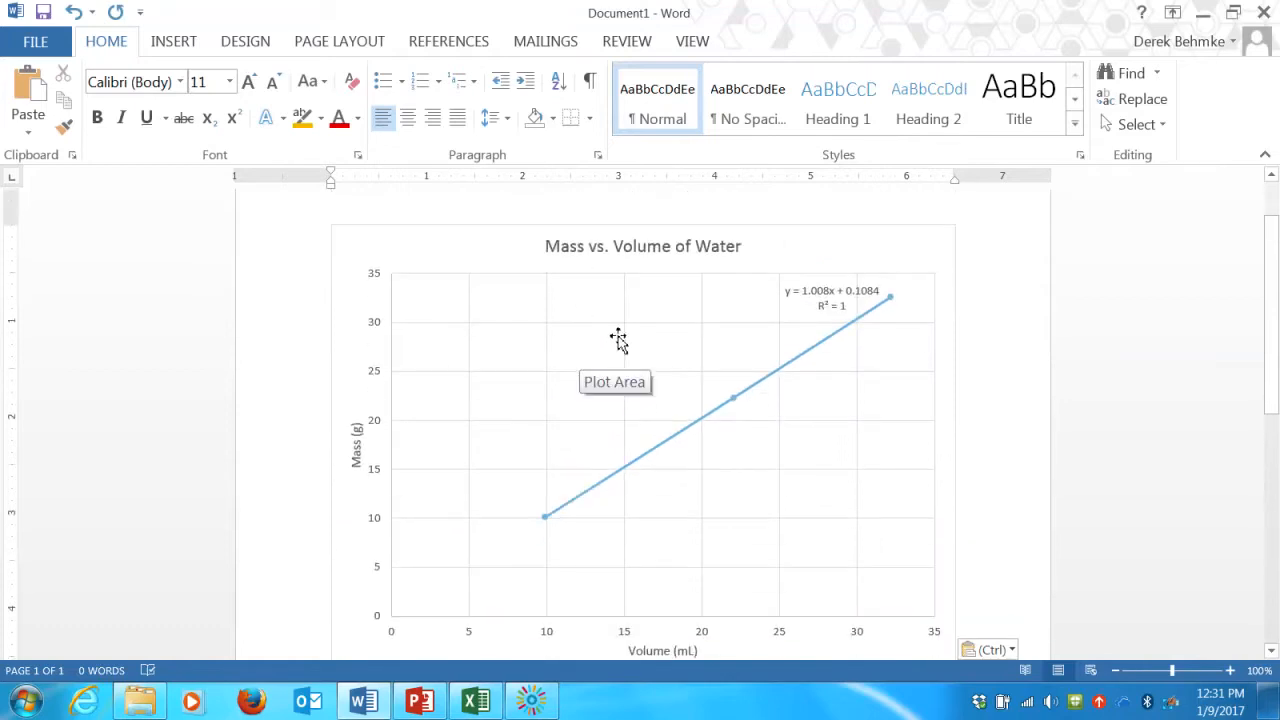
left_click(426, 250)
scroll(560, 326, "down", 3)
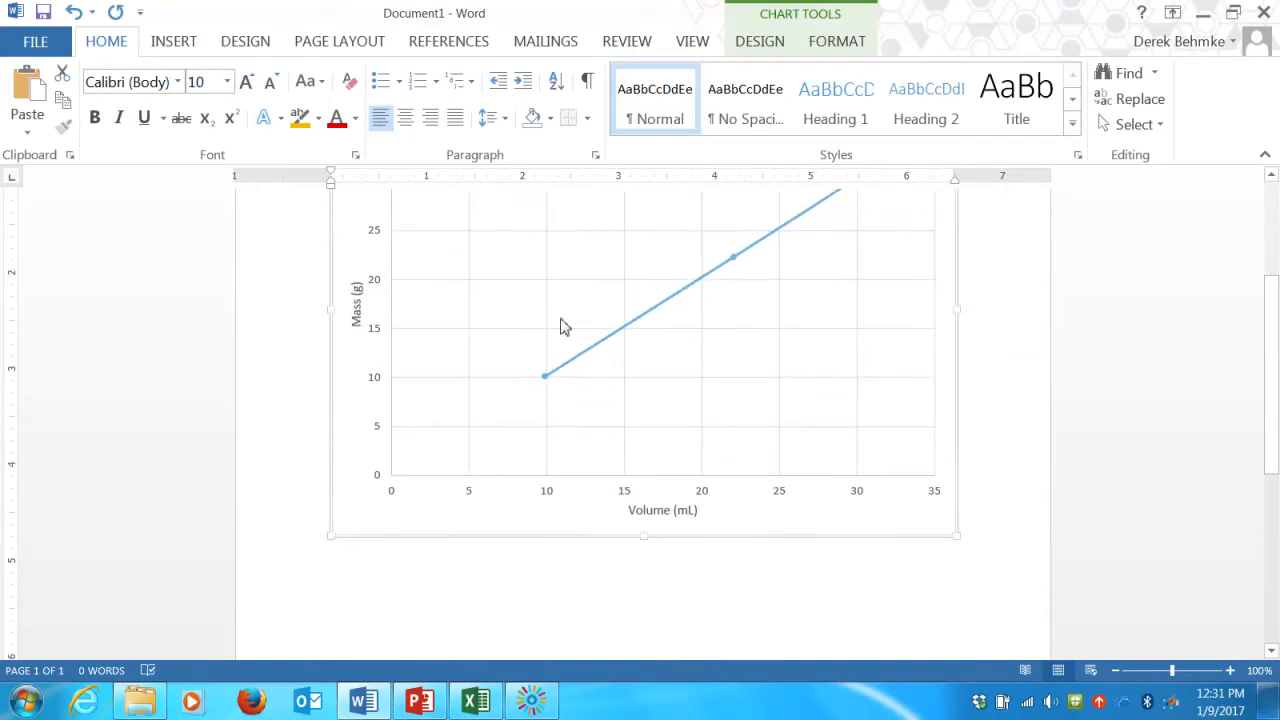
left_click_drag(957, 534, 841, 474)
scroll(903, 469, "up", 3)
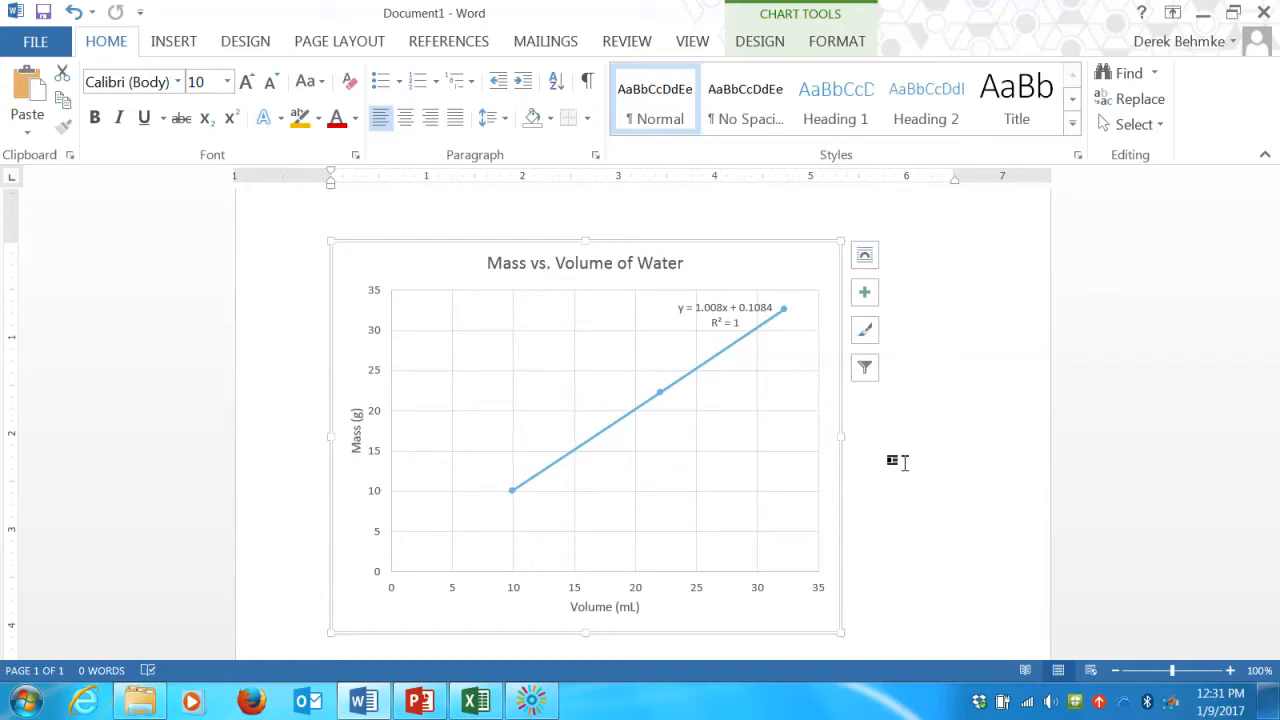
Save the document with the chart to the computer's Desktop folder as a Word Document named Doc1.
left_click(35, 44)
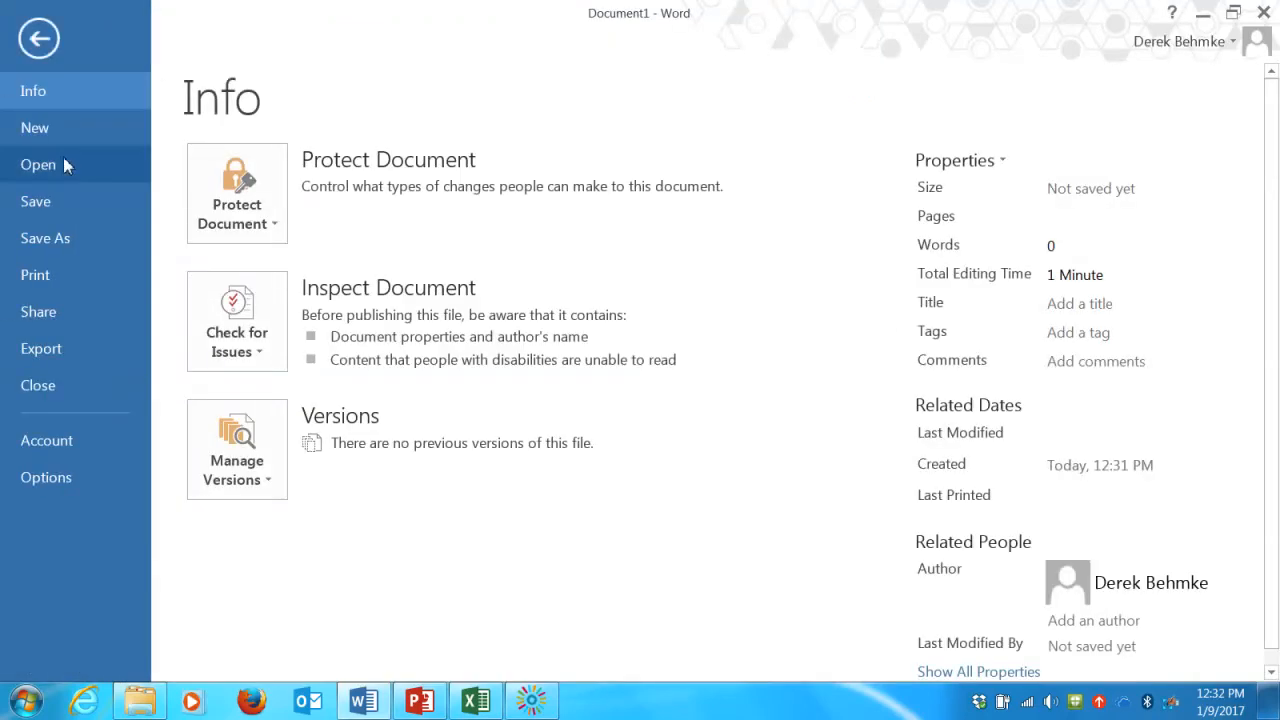
left_click(80, 207)
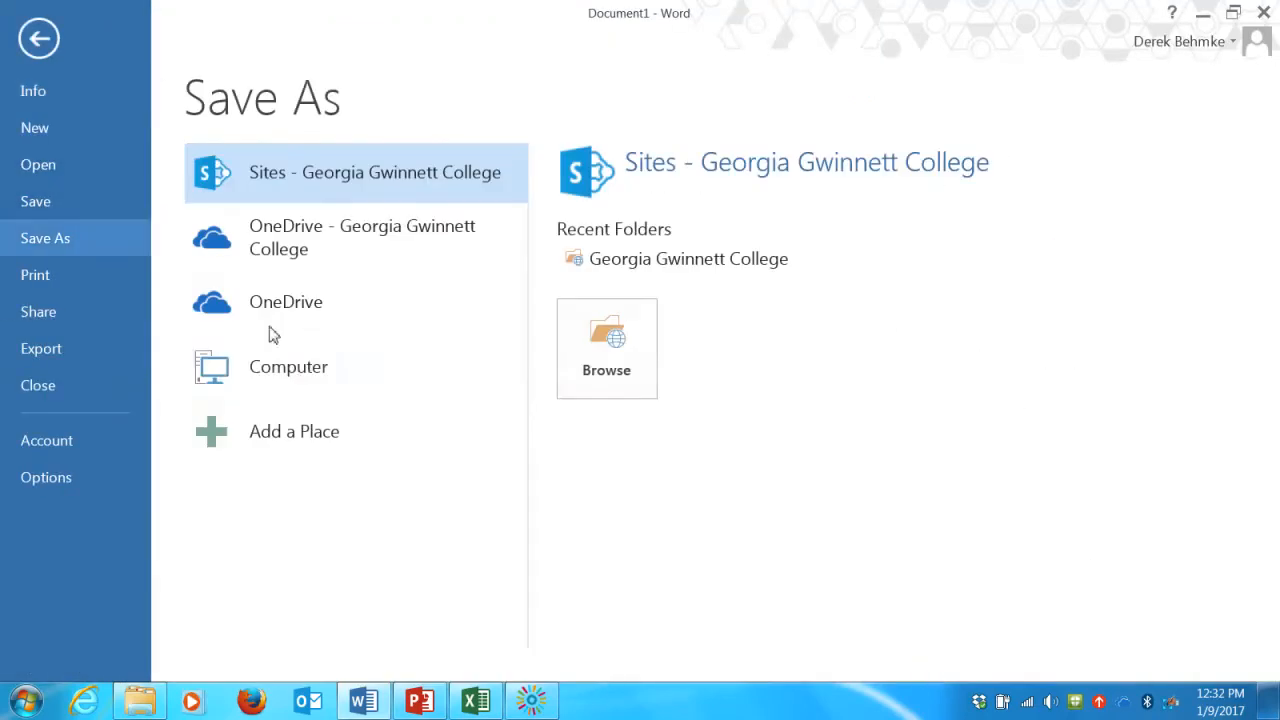
left_click(305, 375)
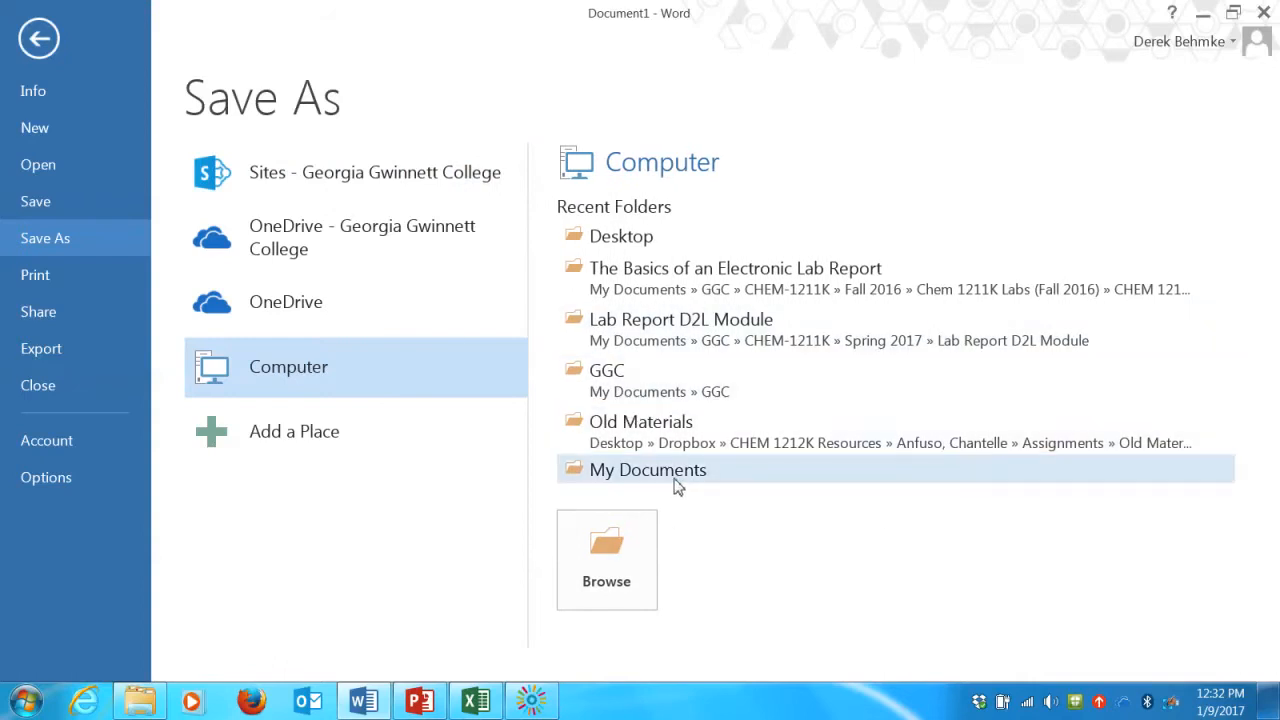
left_click(640, 237)
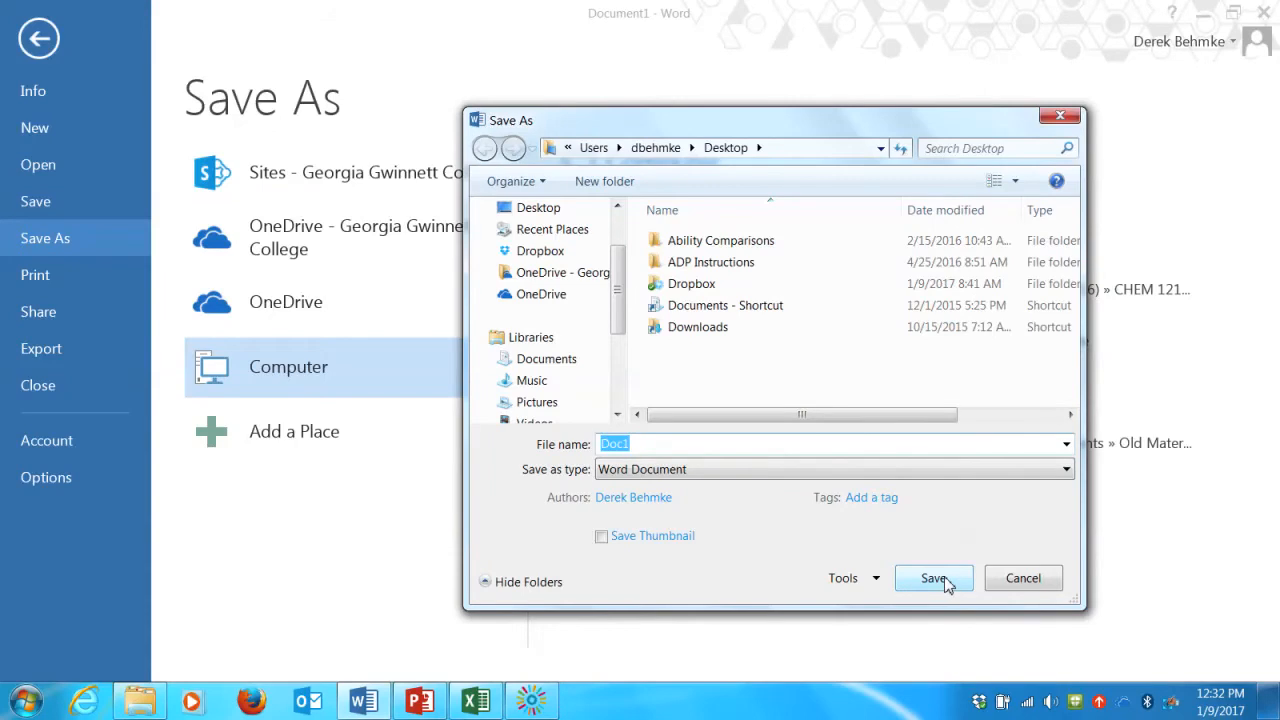
left_click(945, 584)
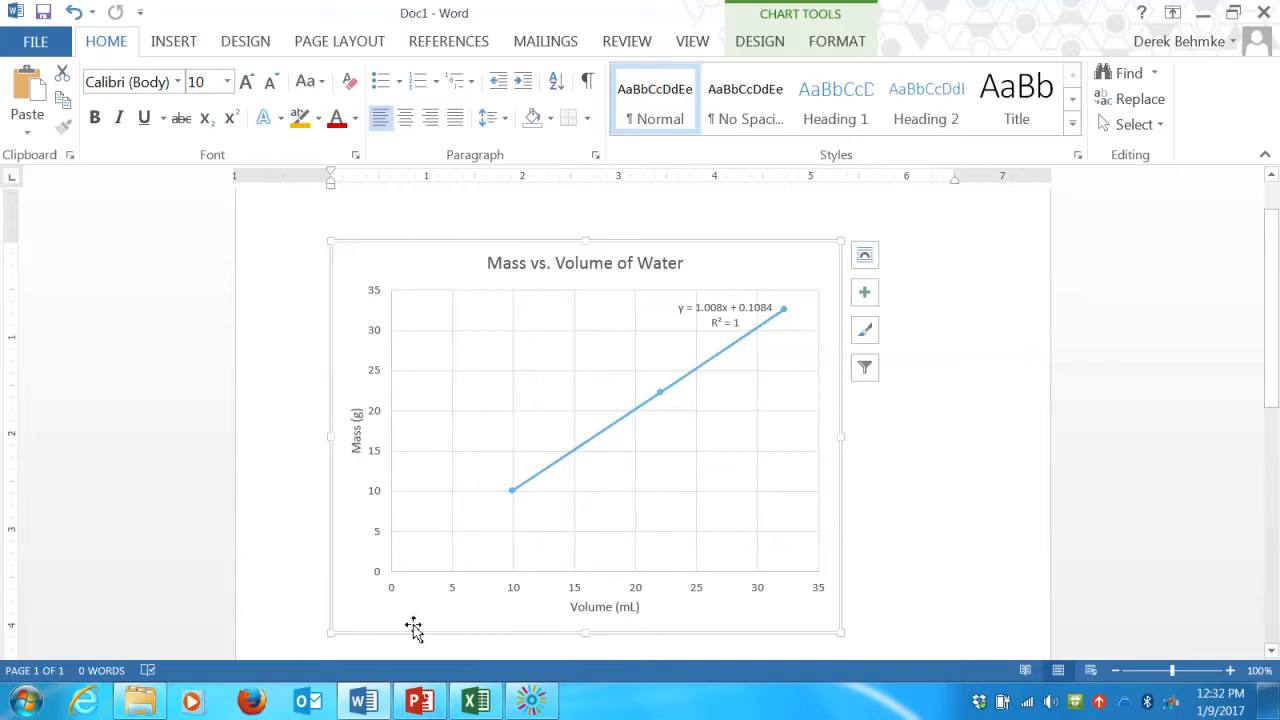
Switch to the PowerPoint presentation, start the slide show from the example slide and advance to the Practice slide.
left_click(424, 704)
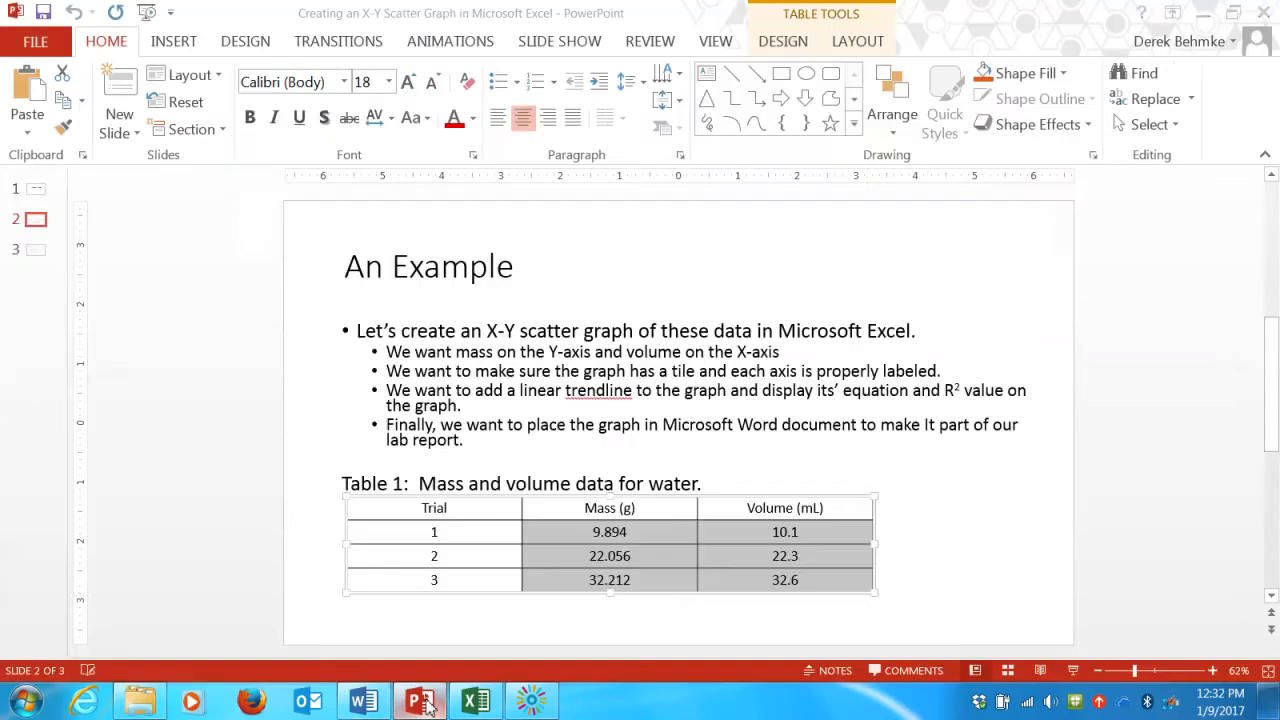
left_click(1073, 670)
key("Right")
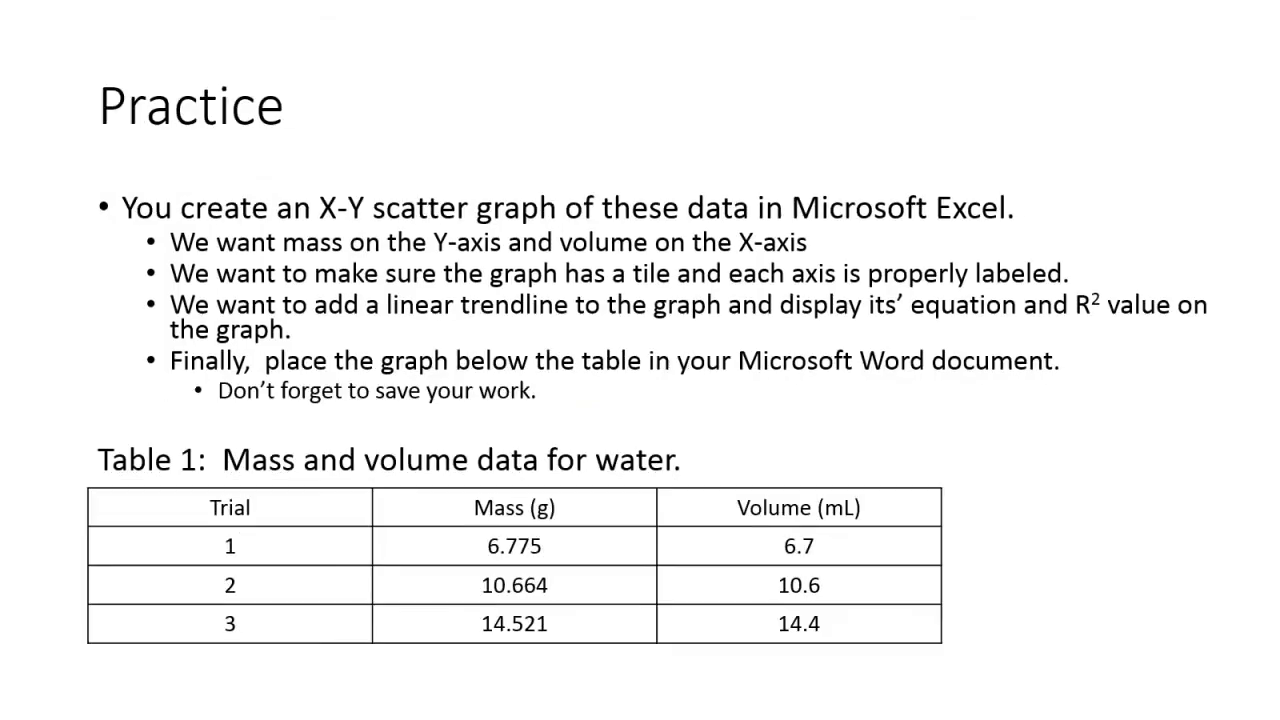